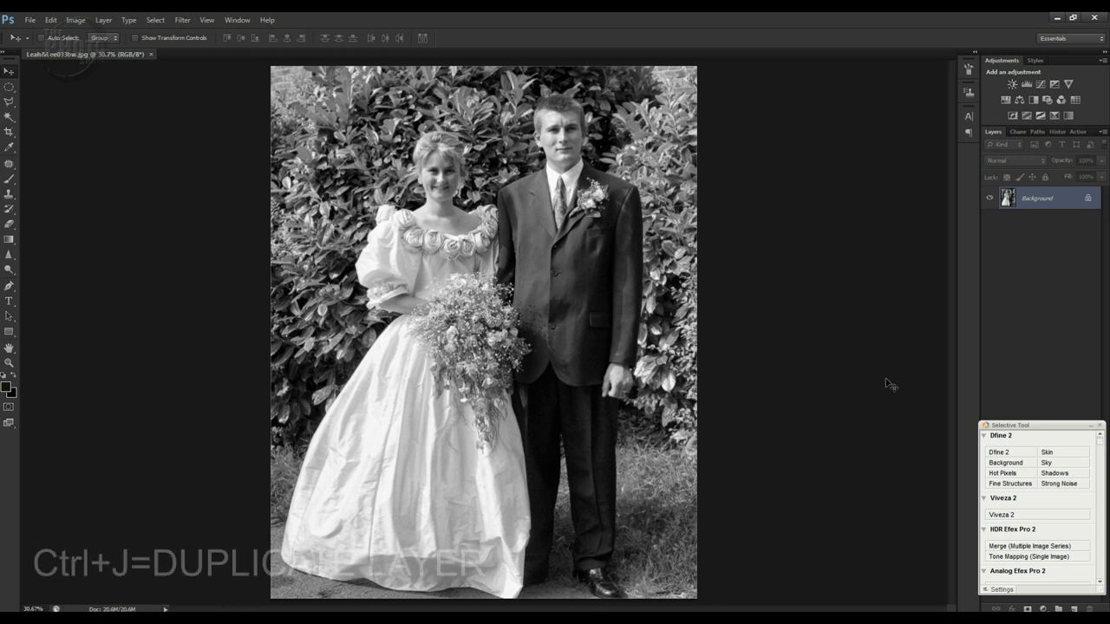
Step: Duplicate the Background layer and add a new empty layer between the original and its copy
key("ctrl+j")
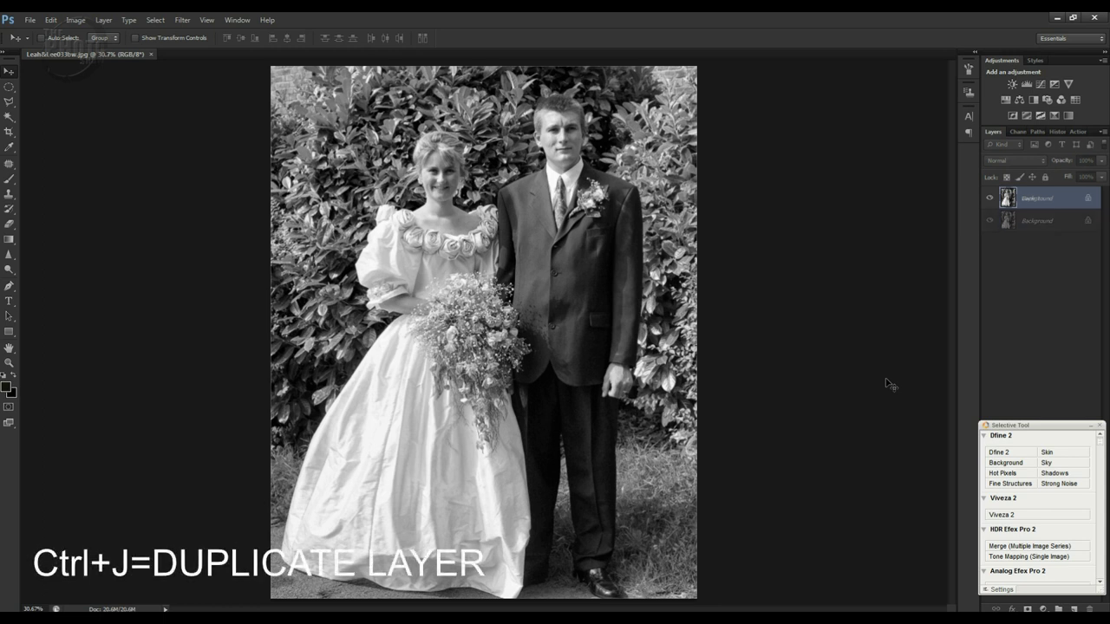
left_click(1056, 227)
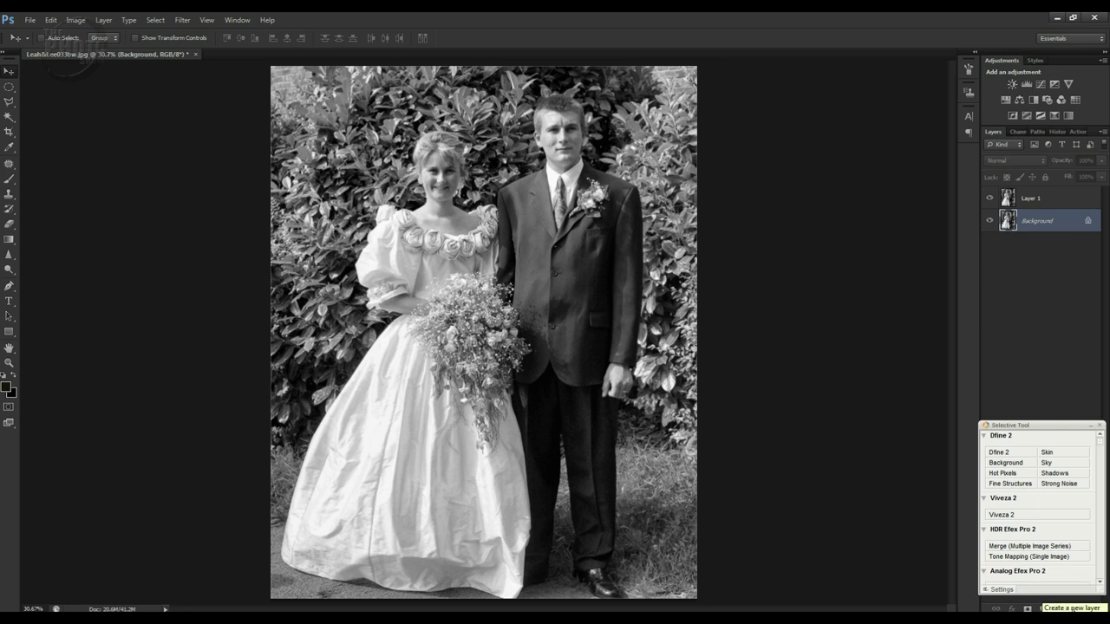
left_click(1074, 610)
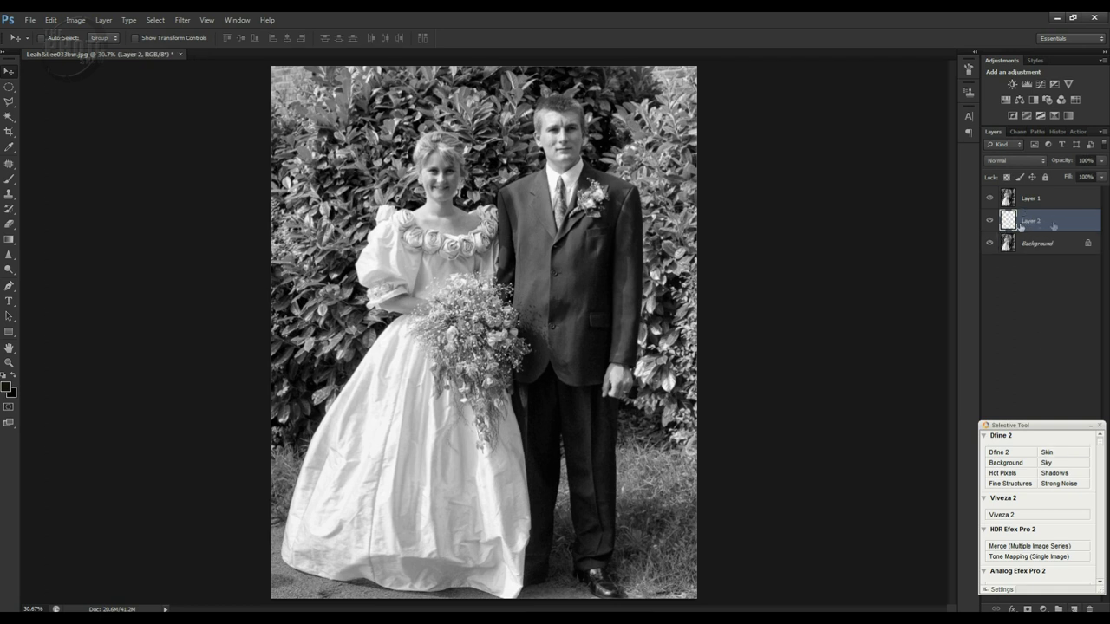
Step: Fill Layer 2 with White at 100% opacity in Normal mode, checking the fill by temporarily hiding Layer 1
left_click(50, 20)
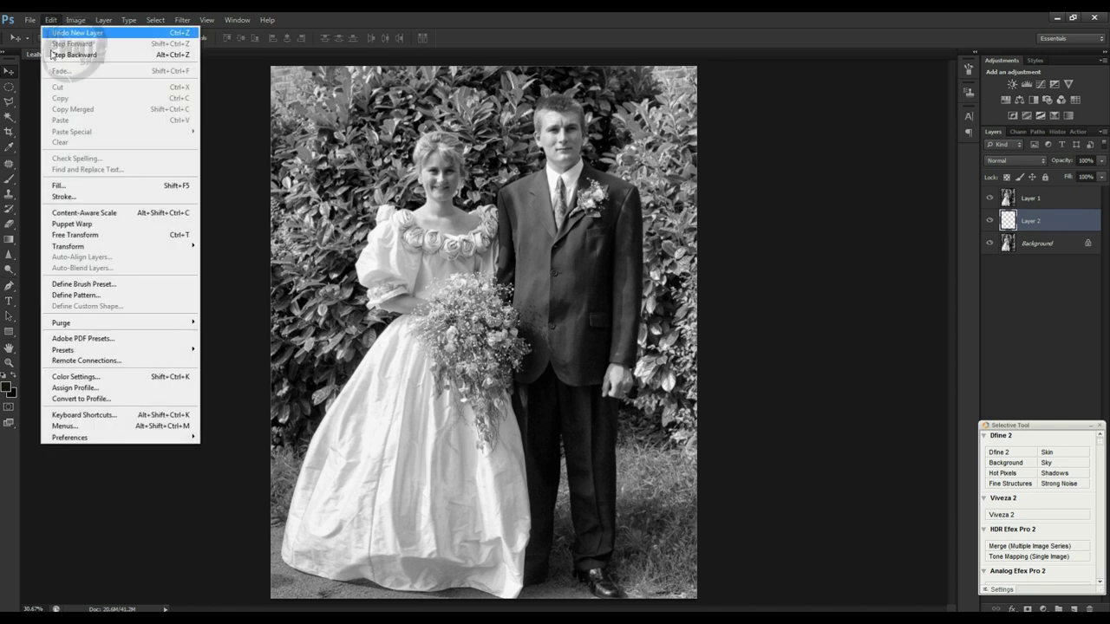
left_click(82, 189)
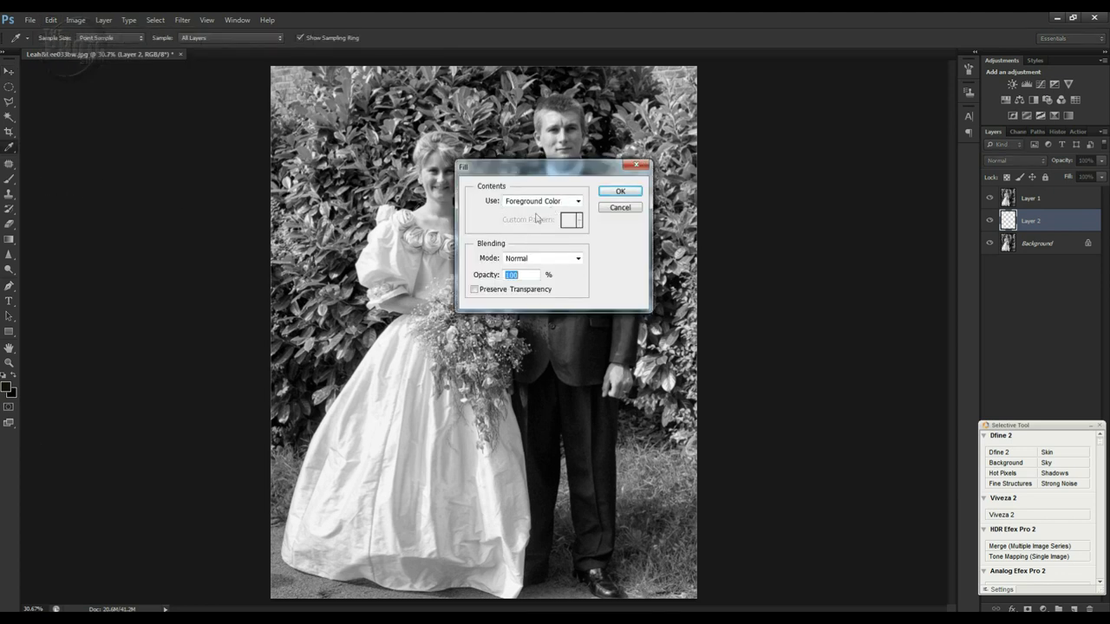
left_click(579, 201)
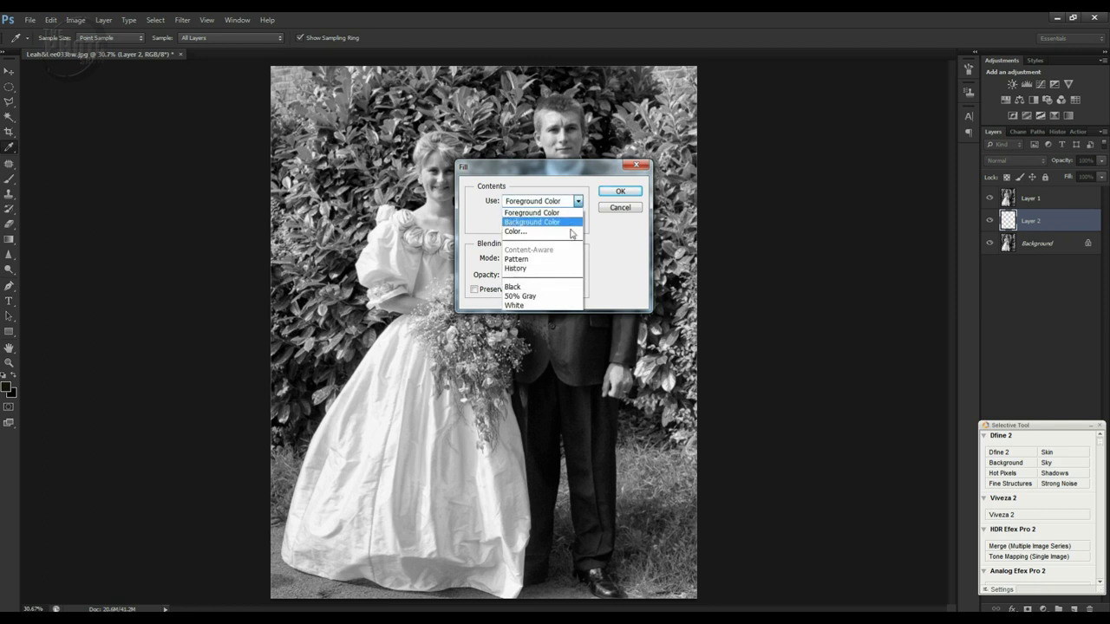
left_click(552, 306)
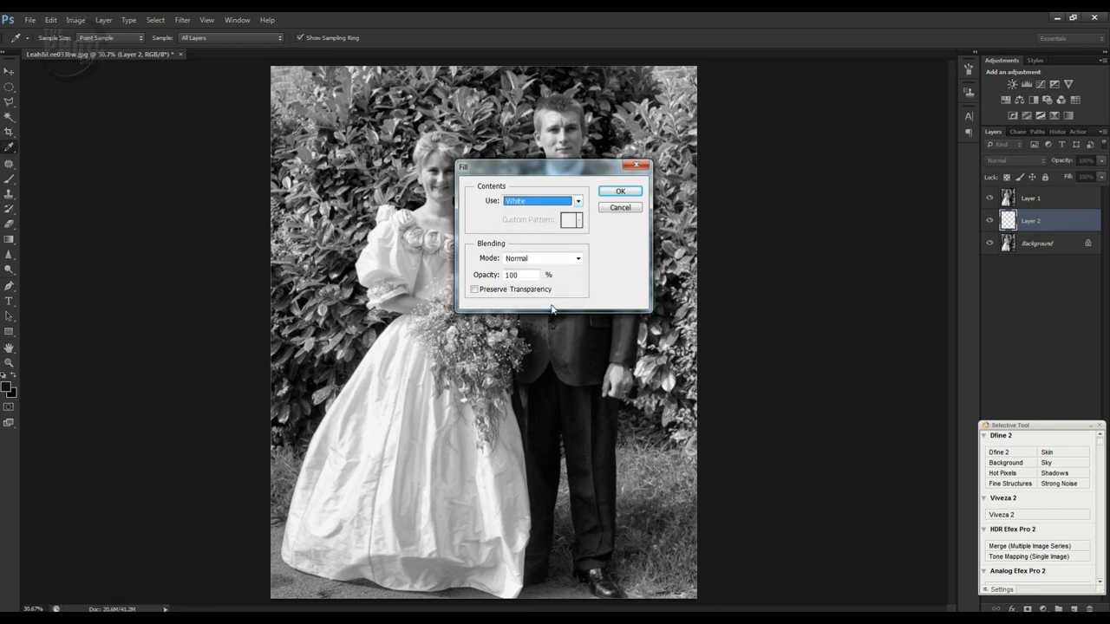
left_click(621, 193)
key("v")
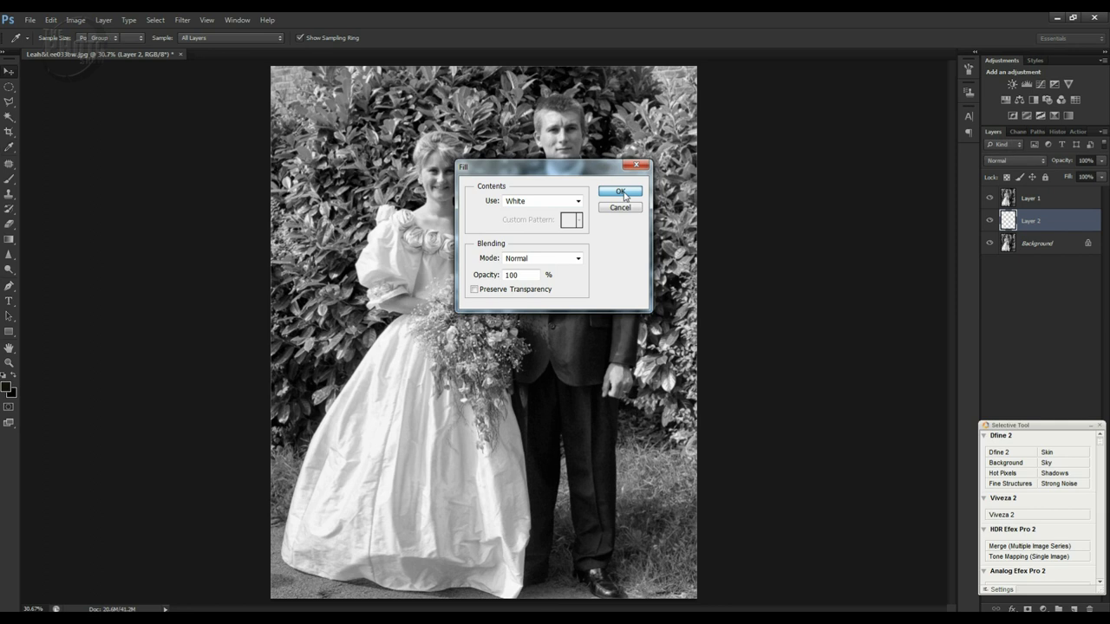
left_click(990, 200)
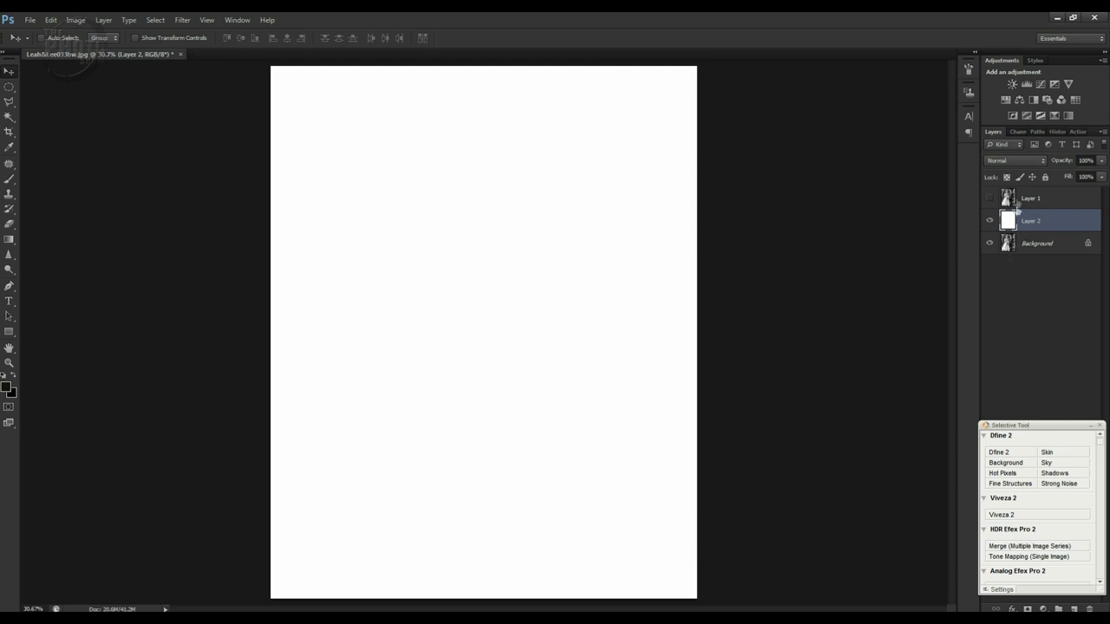
left_click(988, 198)
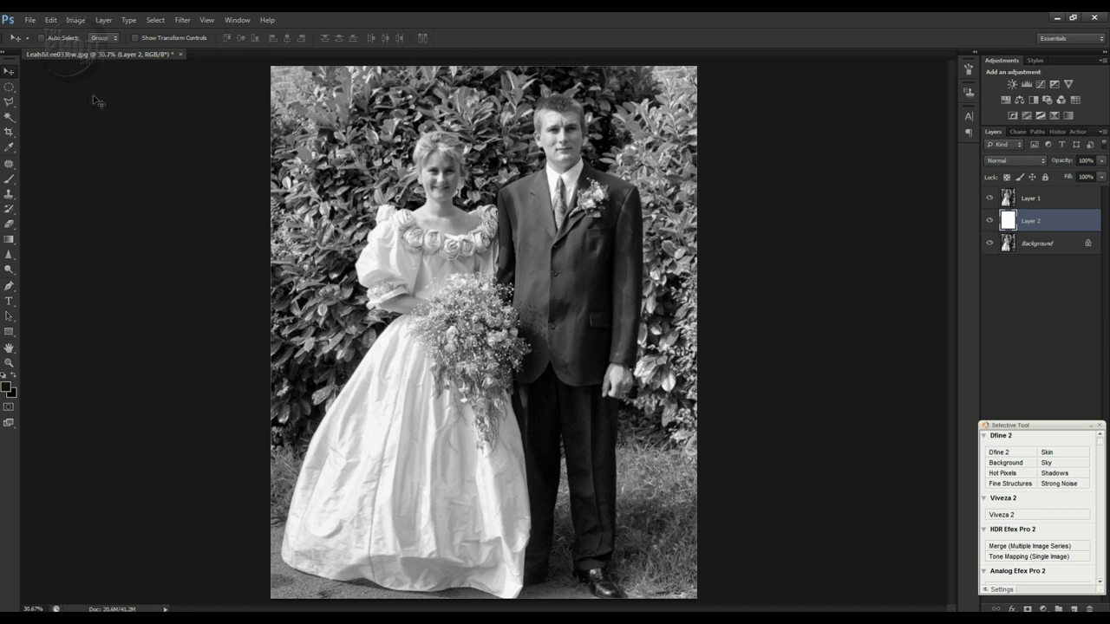
Step: Draw a rough selection just outside the outline of the bride and groom with the Polygonal Lasso Tool
left_click(10, 105)
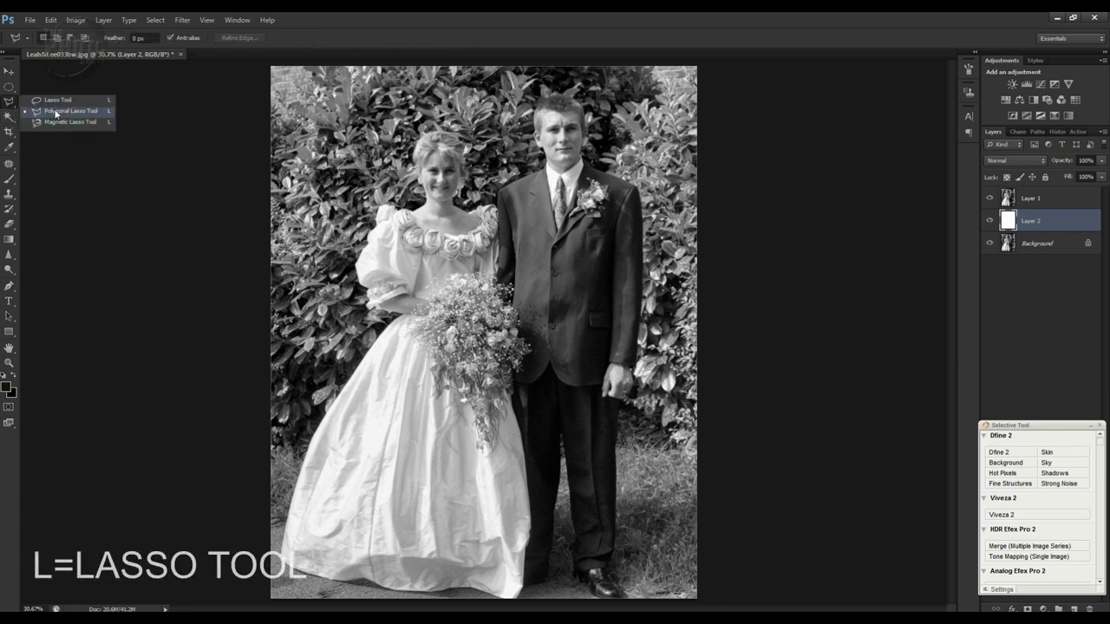
left_click(55, 111)
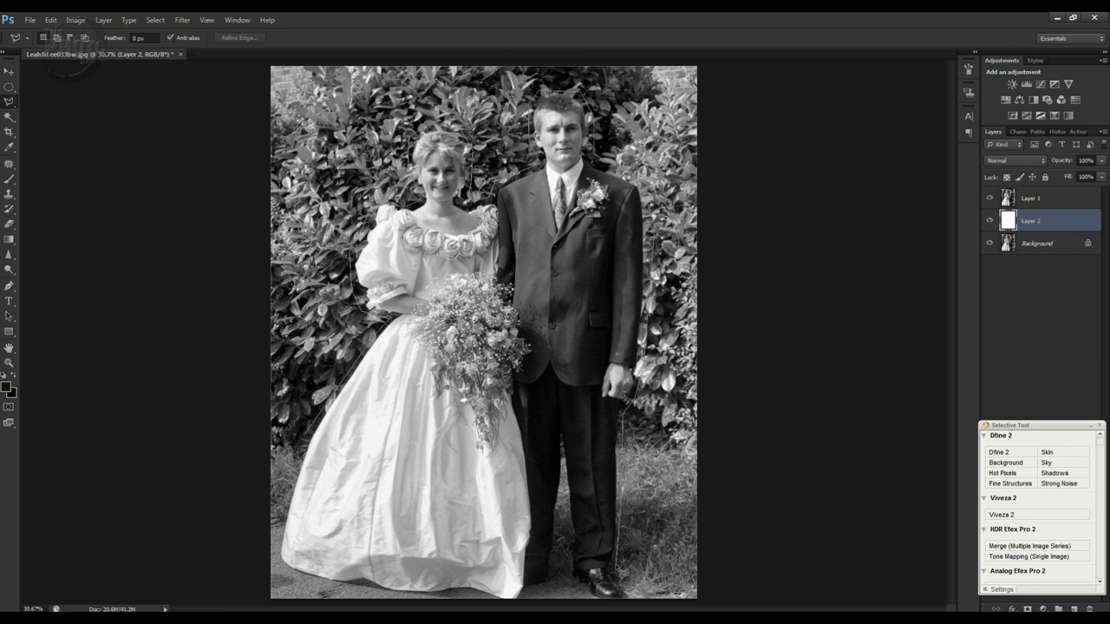
left_click(636, 600)
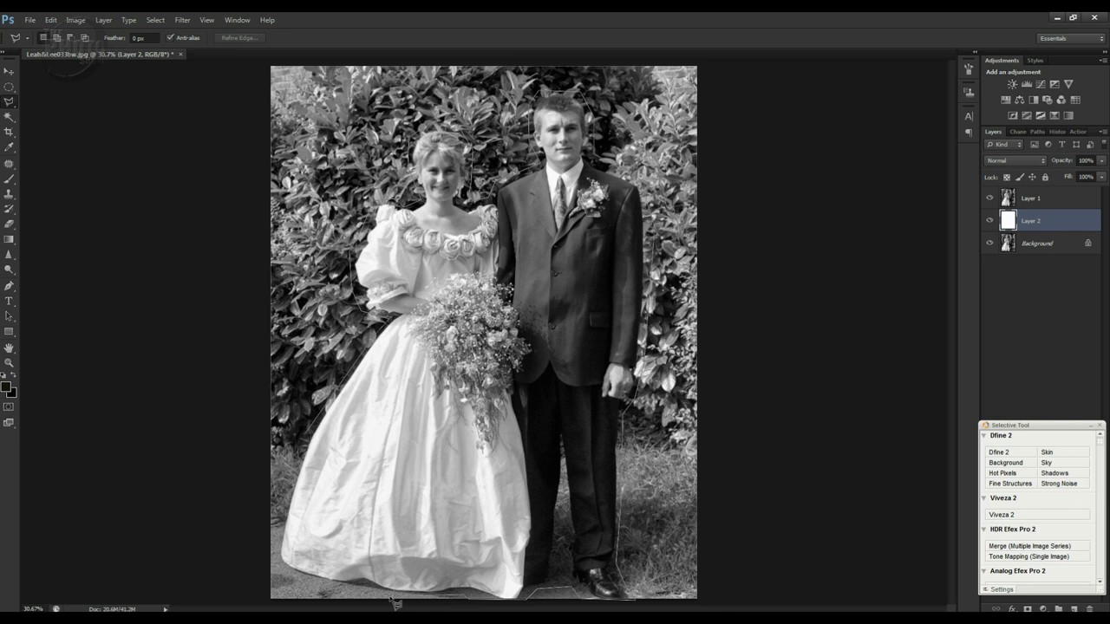
left_click(283, 551)
left_click(311, 442)
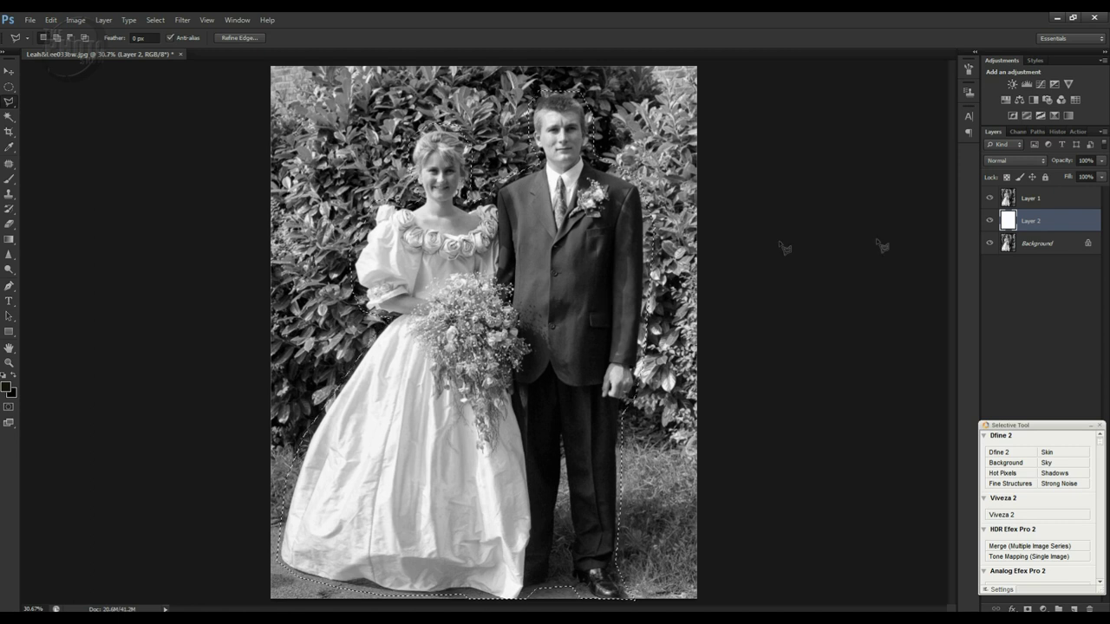
Step: Reset the foreground and background colors to default and add a layer mask to Layer 1 from the couple selection
left_click(1051, 201)
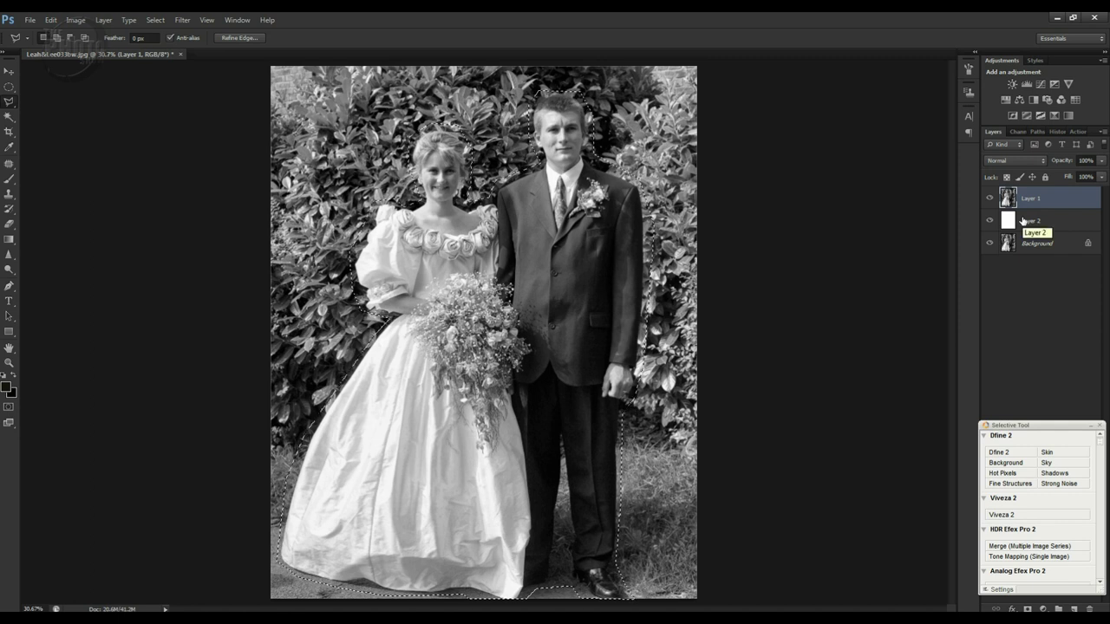
key("d")
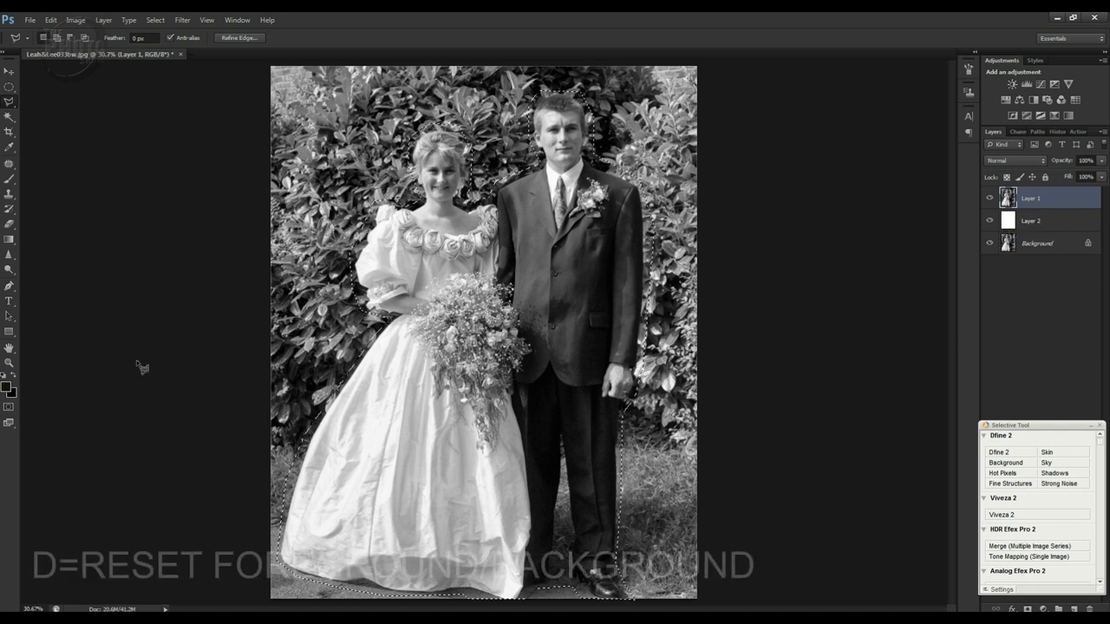
key("d")
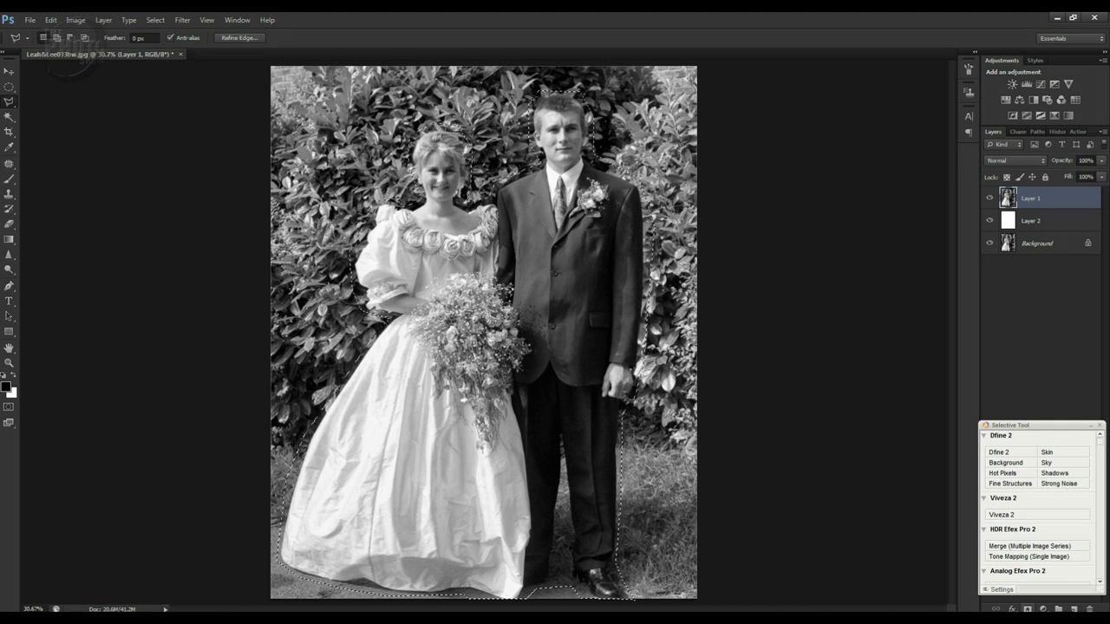
left_click(1028, 608)
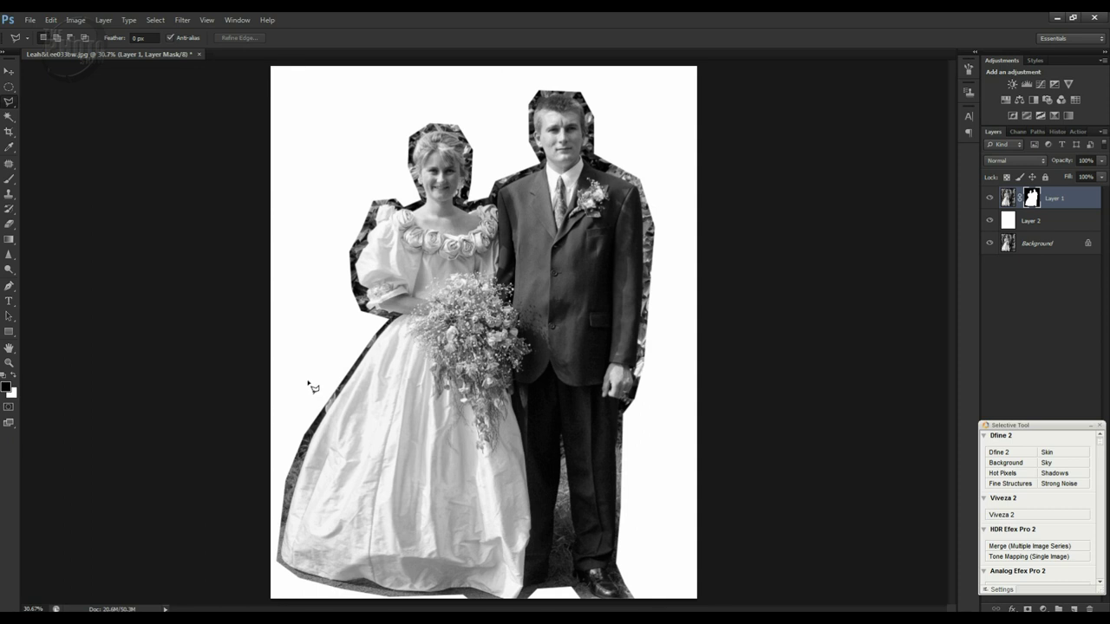
Step: Brush black on Layer 1's mask to hide the hedge beside the upper part of the bride's puffed sleeve
key("z")
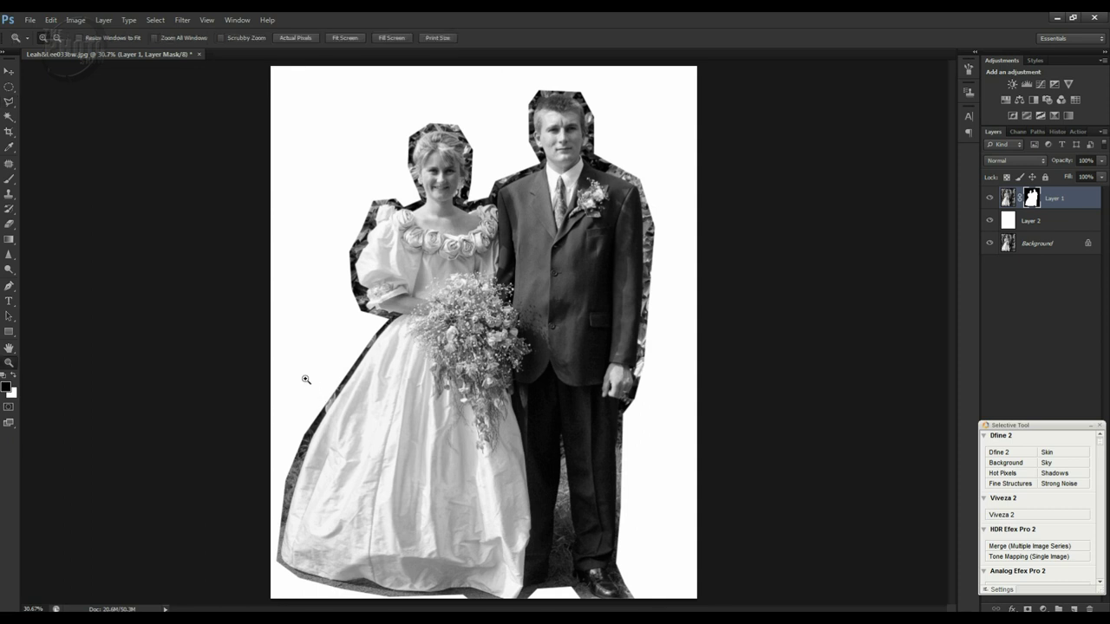
left_click_drag(350, 104, 533, 262)
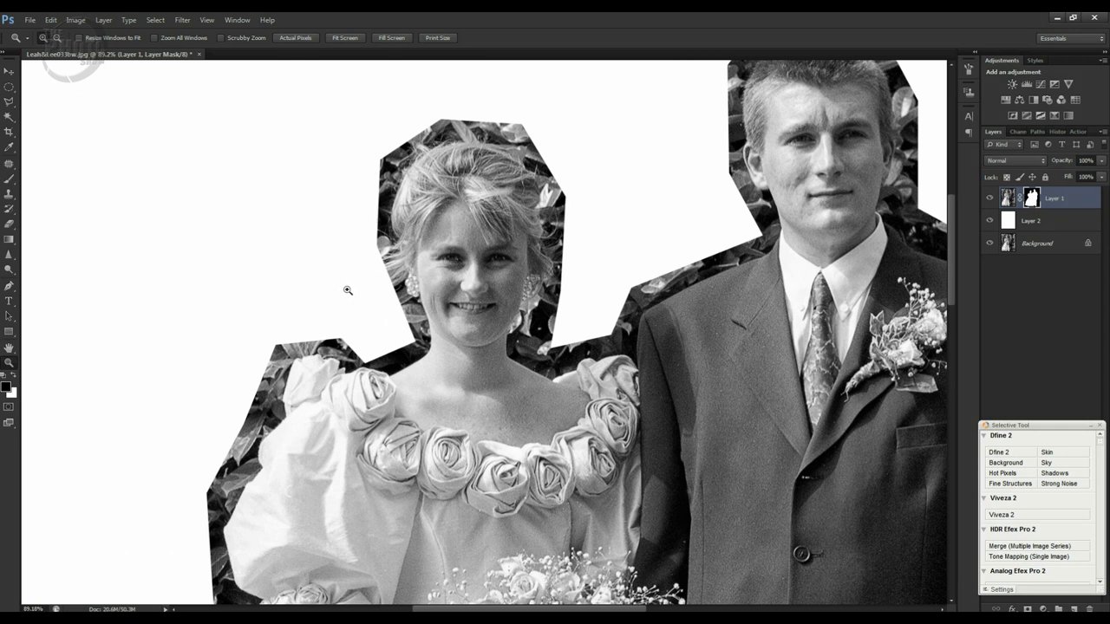
key("b")
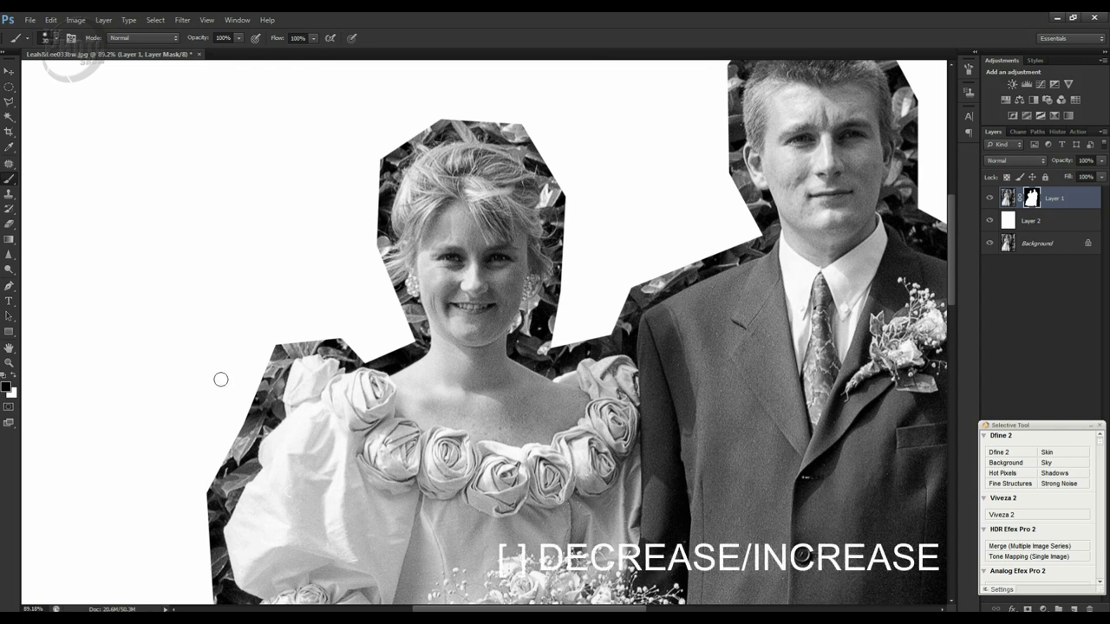
key("bracketleft")
key("bracketleft")
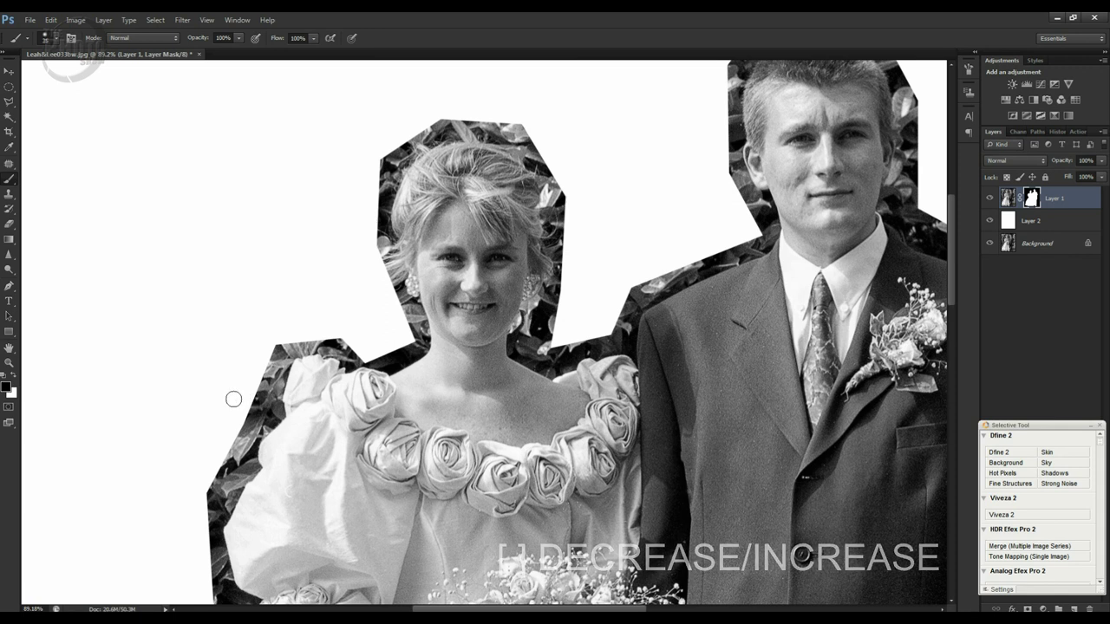
key("bracketright")
key("bracketright")
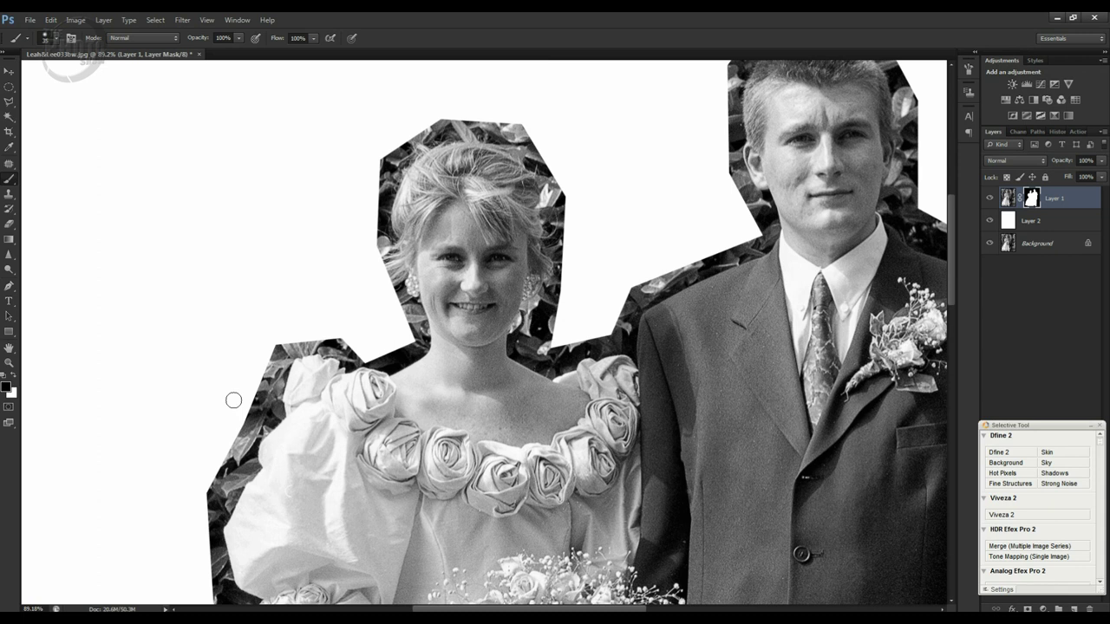
mouse_move(242, 420)
left_mouse_down()
mouse_move(270, 360)
mouse_move(262, 401)
mouse_move(277, 375)
mouse_move(271, 403)
mouse_move(280, 338)
mouse_move(266, 400)
mouse_move(246, 427)
mouse_move(261, 416)
mouse_move(240, 446)
mouse_move(264, 417)
mouse_move(246, 445)
mouse_move(278, 412)
left_mouse_up()
Step: With a smaller brush, mask out the hedge above the bride's shoulder roses and beside her neck, switching between black and white for corrections
key("bracketleft")
key("bracketleft")
key("bracketleft")
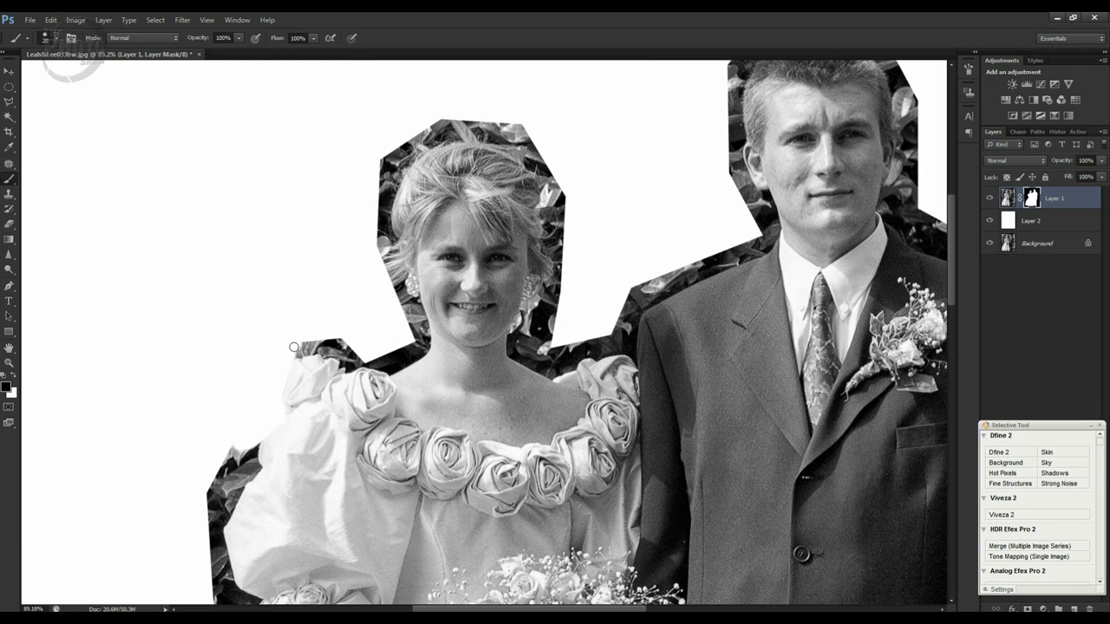
mouse_move(292, 352)
left_mouse_down()
mouse_move(329, 343)
mouse_move(339, 345)
mouse_move(326, 353)
mouse_move(344, 361)
mouse_move(354, 348)
mouse_move(359, 359)
left_mouse_up()
key("x")
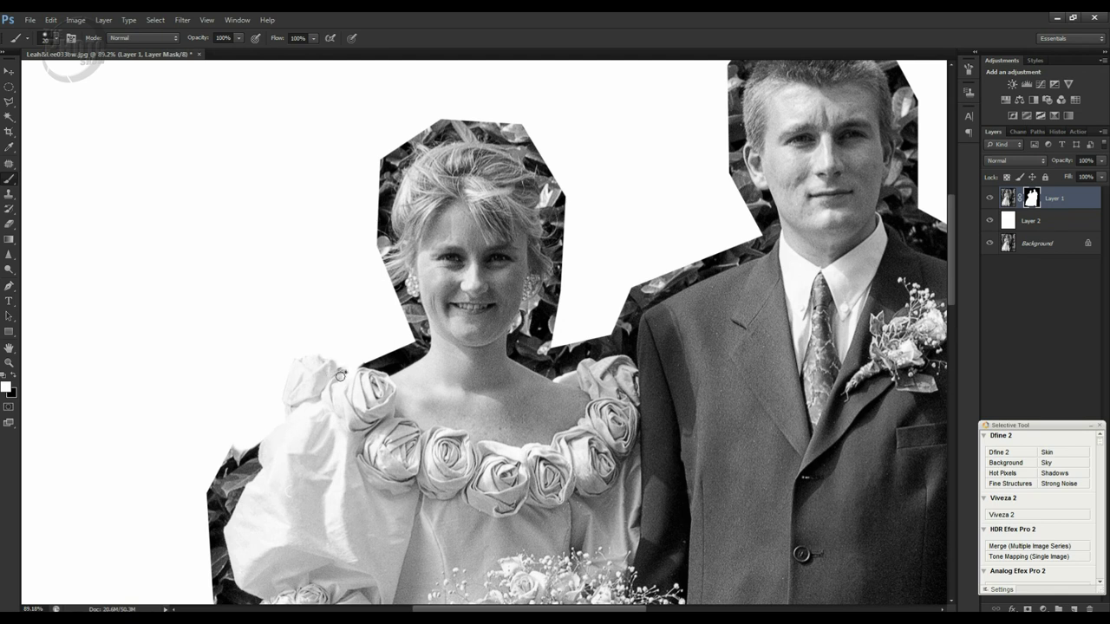
key("x")
key("x")
key("x")
mouse_move(371, 362)
left_mouse_down()
mouse_move(395, 368)
mouse_move(425, 342)
mouse_move(386, 355)
mouse_move(395, 346)
left_mouse_up()
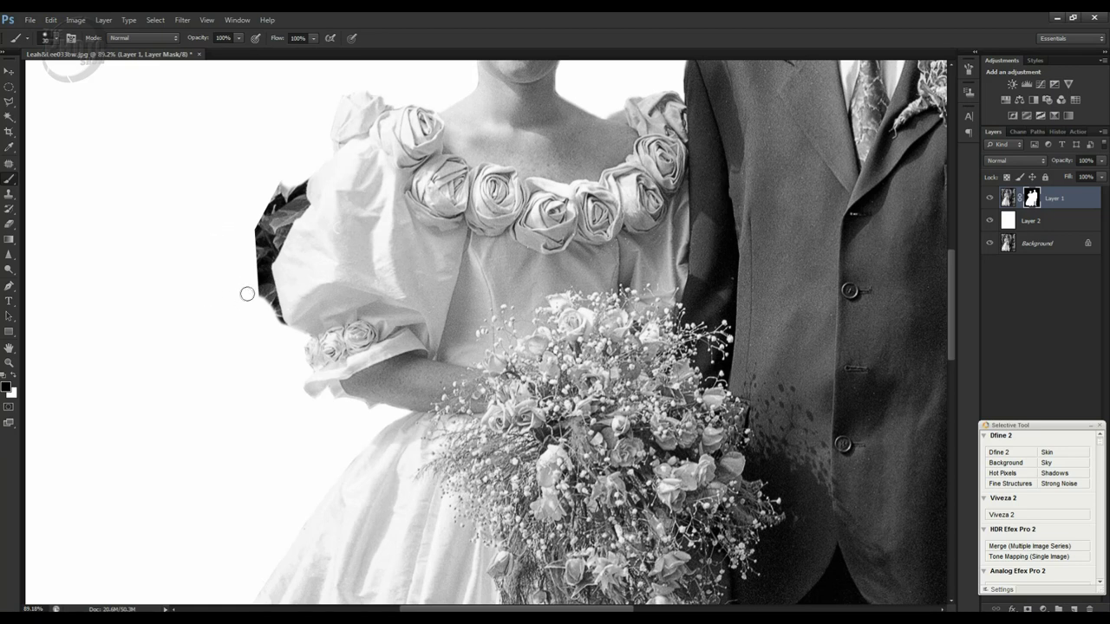
Step: Mask out the remaining hedge along the outer edge of the bride's puffed sleeve, touching up the edge with white where needed
mouse_move(262, 320)
left_mouse_down()
mouse_move(267, 313)
mouse_move(277, 329)
left_mouse_up()
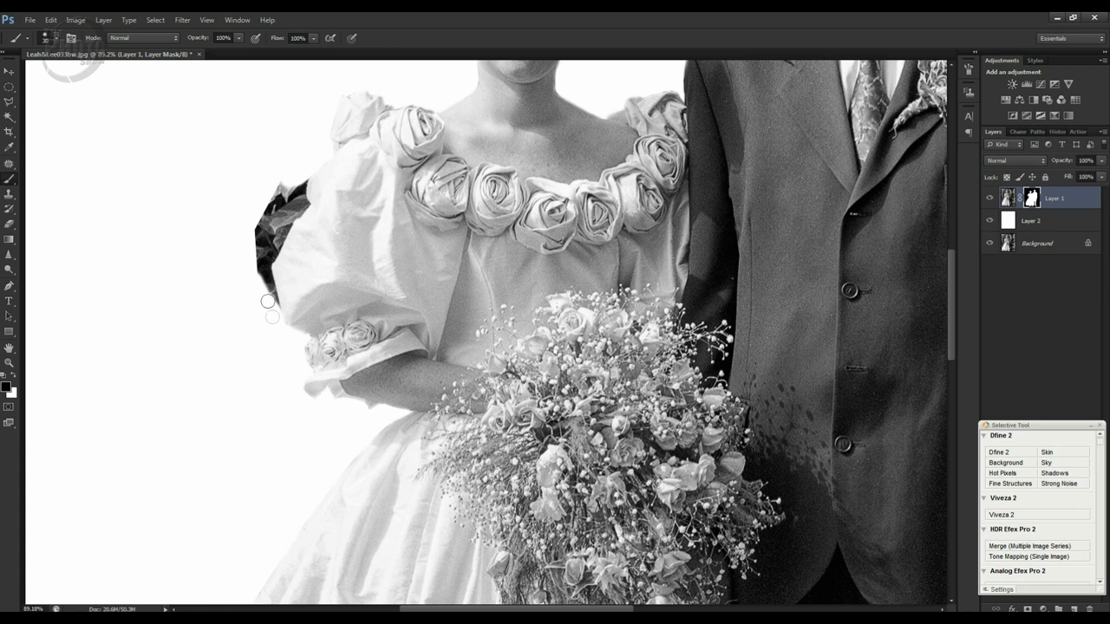
mouse_move(270, 296)
left_mouse_down()
mouse_move(265, 262)
mouse_move(267, 282)
mouse_move(260, 262)
mouse_move(252, 273)
left_mouse_up()
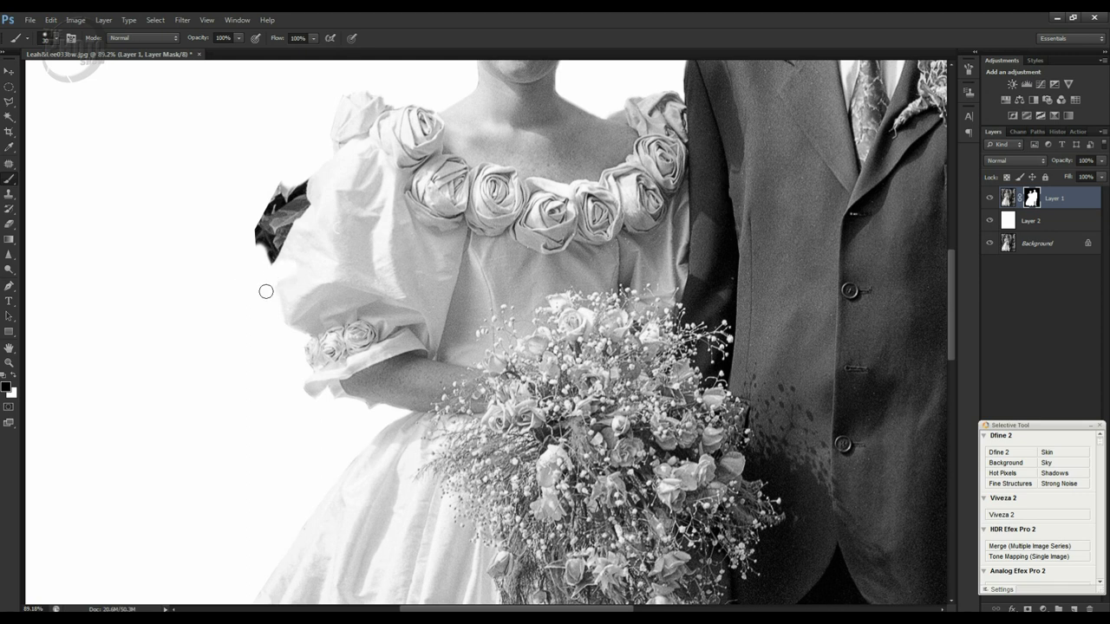
left_click(285, 267)
key("x")
left_click(279, 266)
key("x")
mouse_move(250, 250)
left_mouse_down()
mouse_move(261, 210)
mouse_move(261, 270)
mouse_move(287, 218)
mouse_move(261, 229)
mouse_move(284, 183)
left_mouse_up()
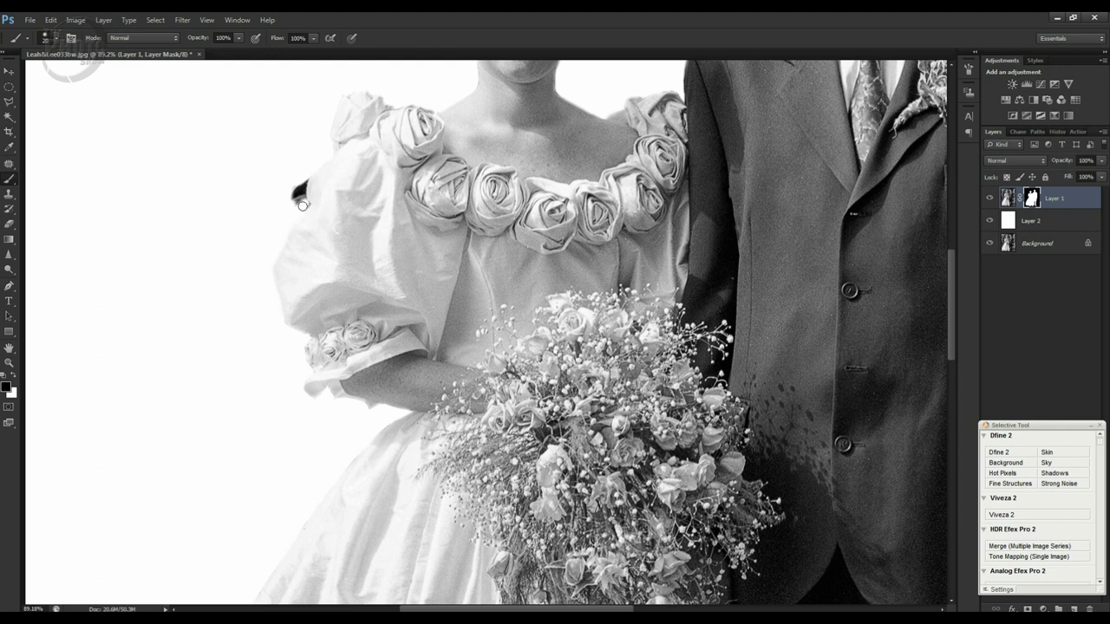
left_click(302, 180)
left_click(299, 198)
left_click(292, 194)
key("ctrl+0")
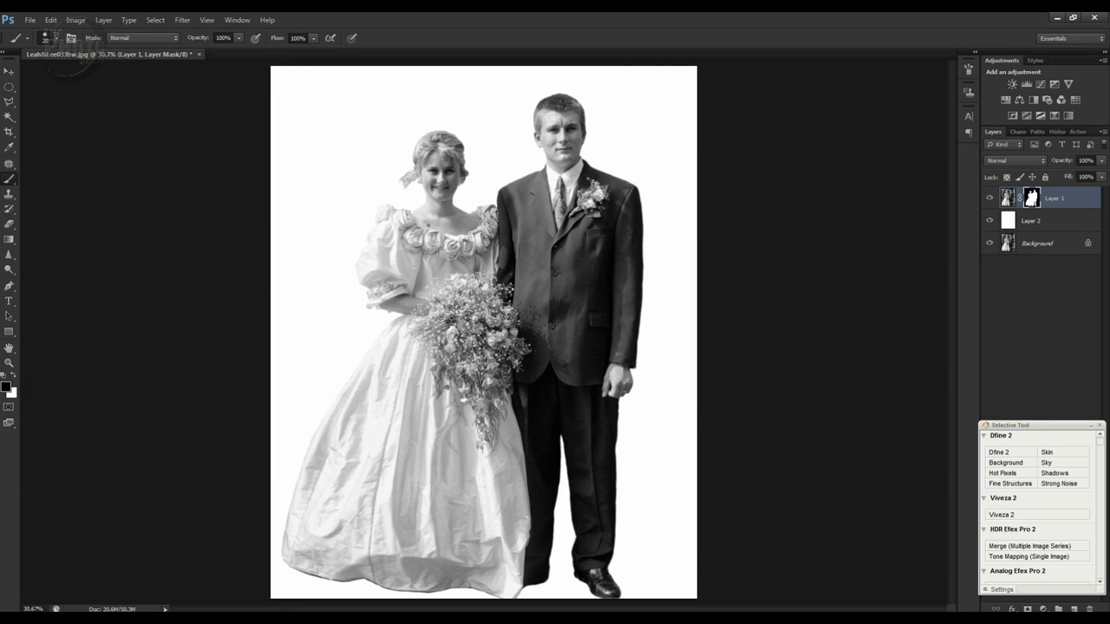
Step: Paint black on Layer 1's mask to remove the stray strand sticking out beside the bride's earring
key("z")
mouse_move(356, 137)
left_mouse_down()
mouse_move(355, 149)
mouse_move(479, 254)
left_mouse_up()
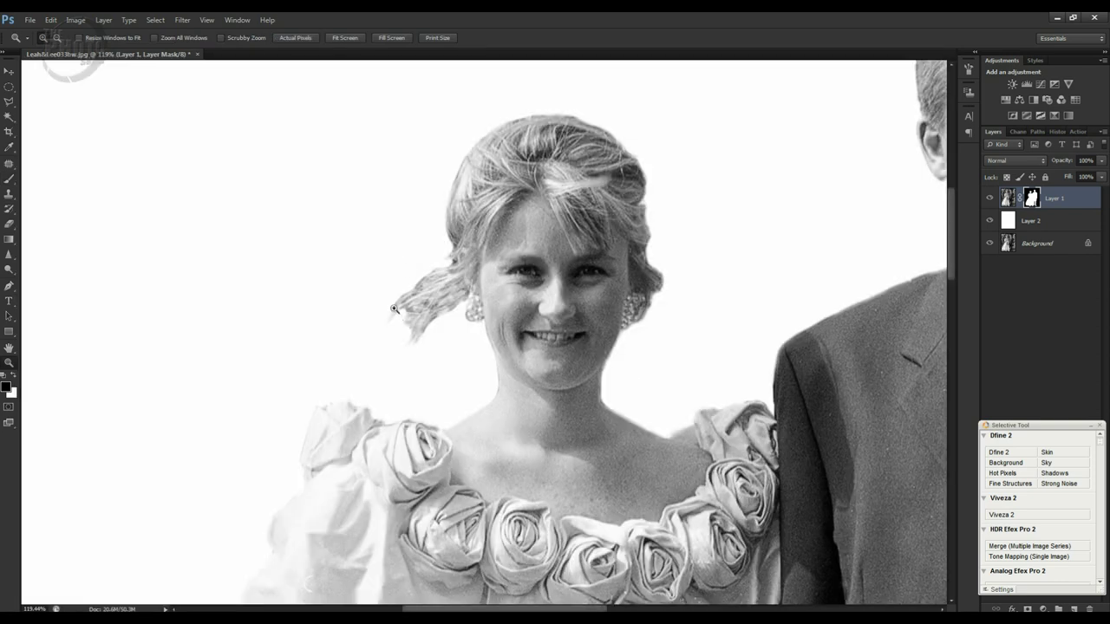
key("b")
mouse_move(402, 332)
left_mouse_down()
mouse_move(423, 314)
mouse_move(419, 325)
mouse_move(433, 324)
mouse_move(417, 338)
mouse_move(432, 314)
mouse_move(425, 272)
mouse_move(422, 311)
mouse_move(441, 311)
mouse_move(409, 351)
left_mouse_up()
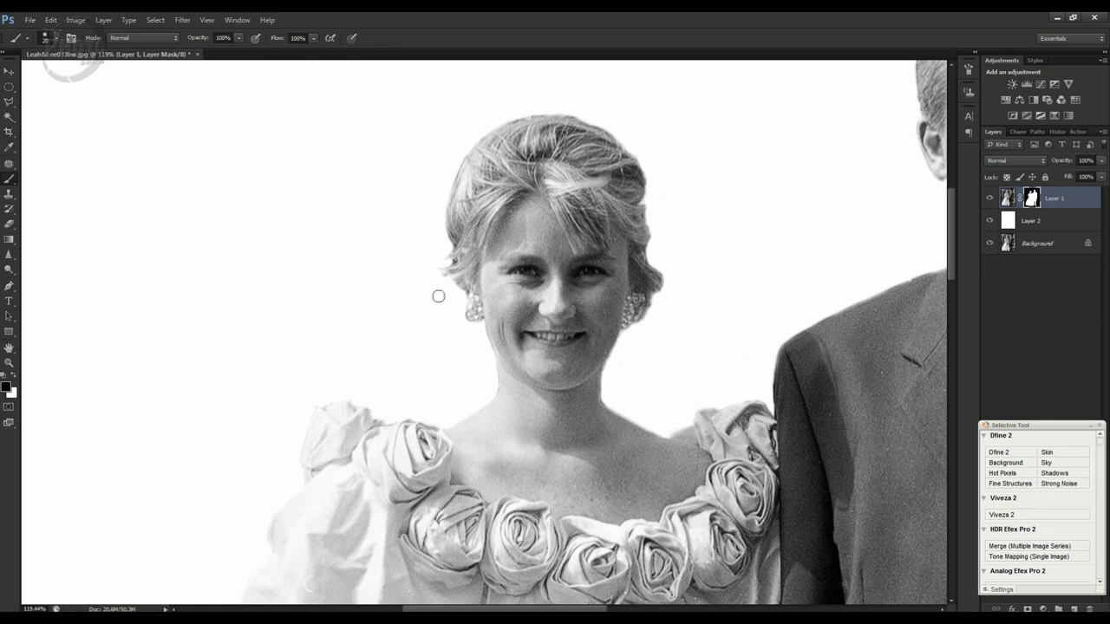
key("bracketleft")
key("bracketleft")
key("ctrl+0")
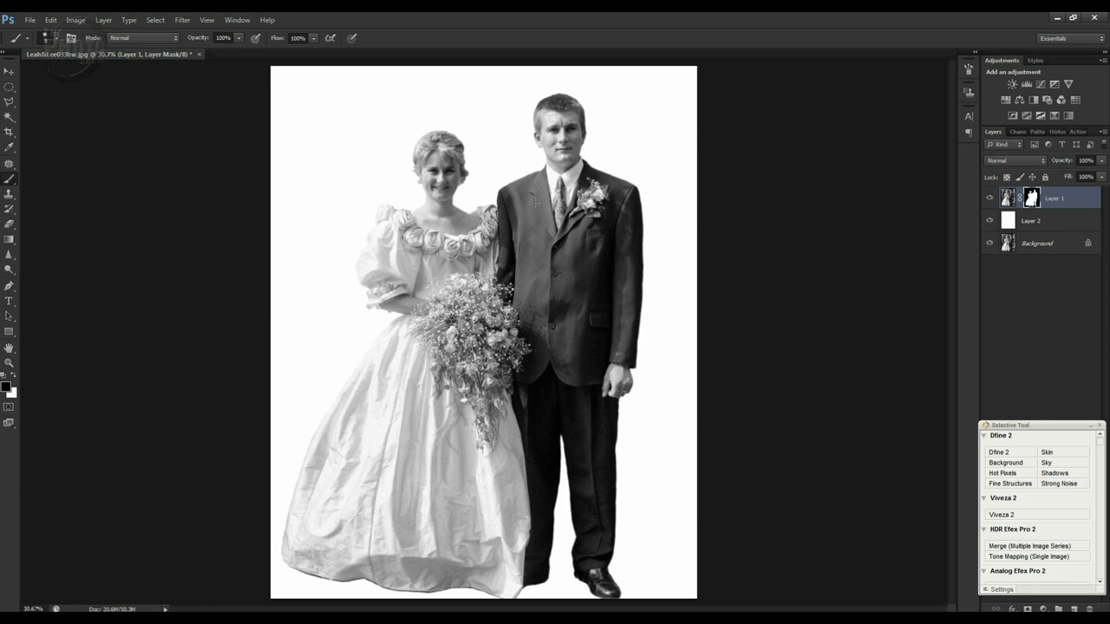
Step: Show only the Background layer to compare the original photo with the cut-out, and restore the visibility of all layers
left_click(990, 244, "alt")
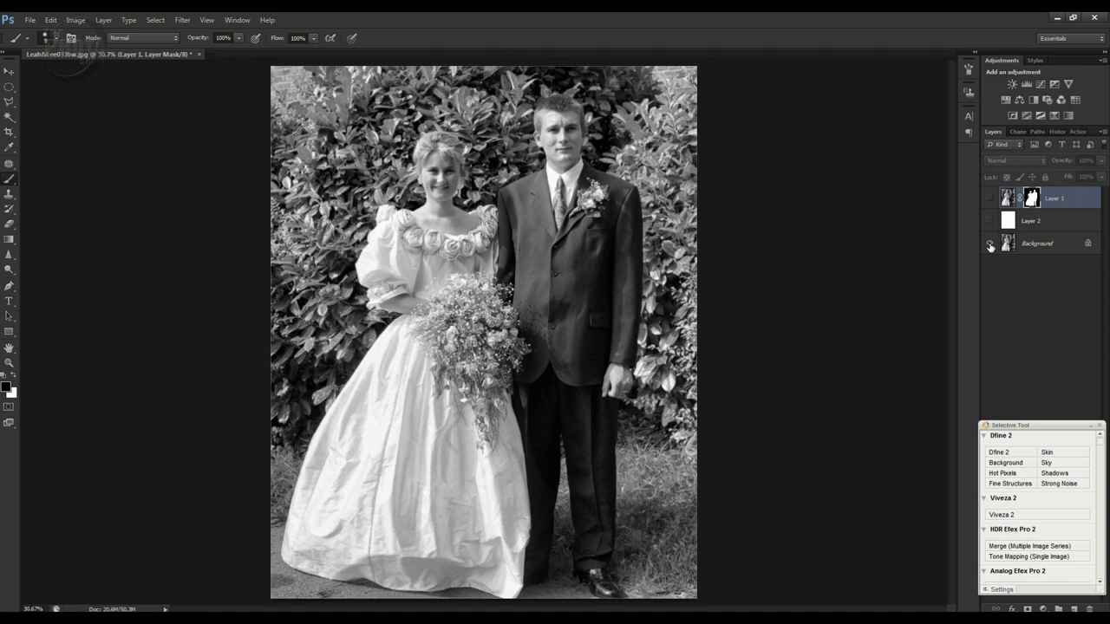
left_click(990, 244, "alt")
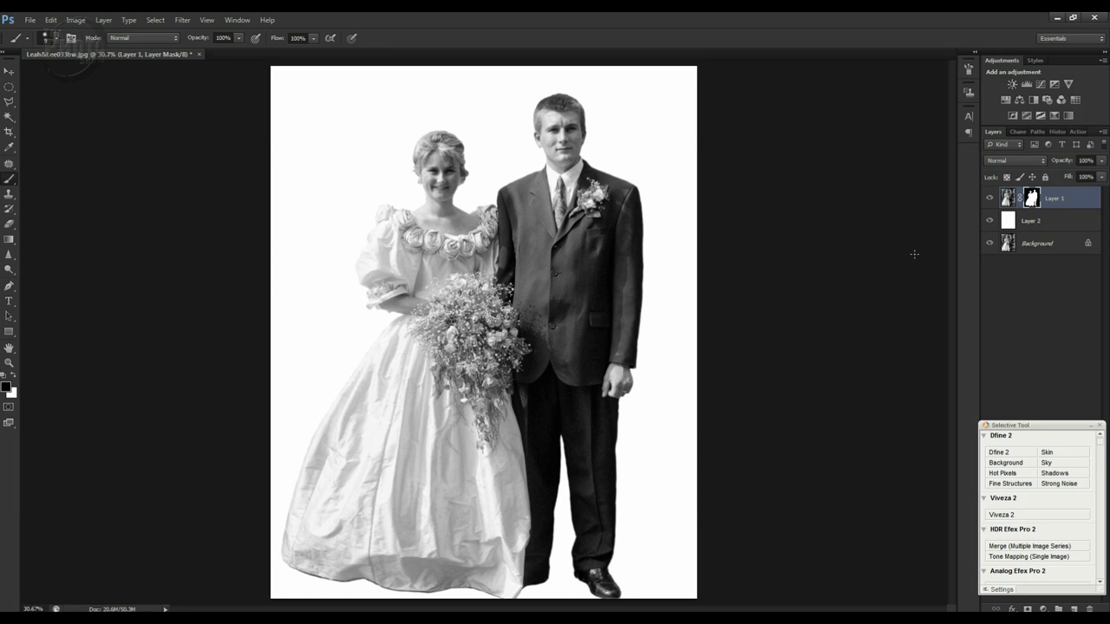
Step: Merge all visible layers and duplicate the merged image onto a new layer
key("ctrl+shift+e")
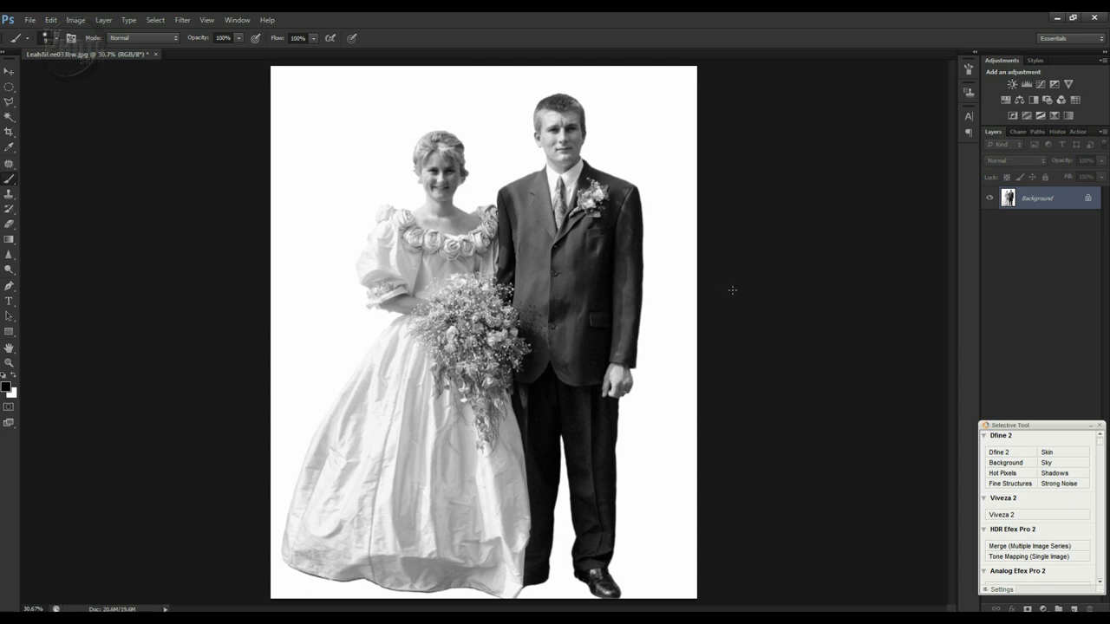
key("ctrl+j")
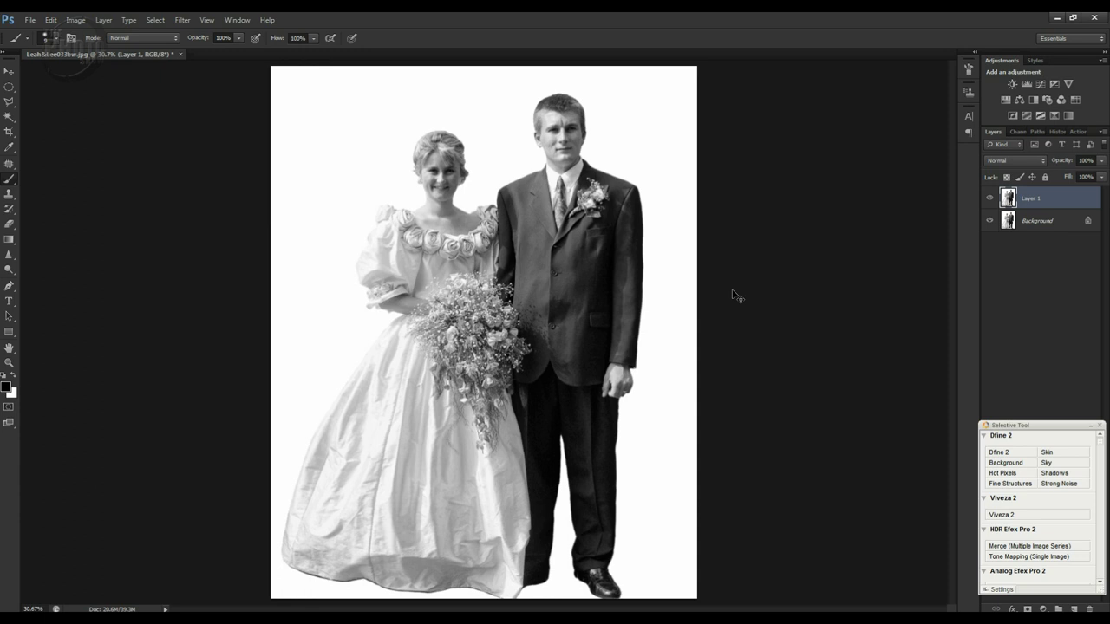
Step: Lift the duplicate's shadows with Curves by moving the black point to about input 38, output 53, and merge it down
key("ctrl+m")
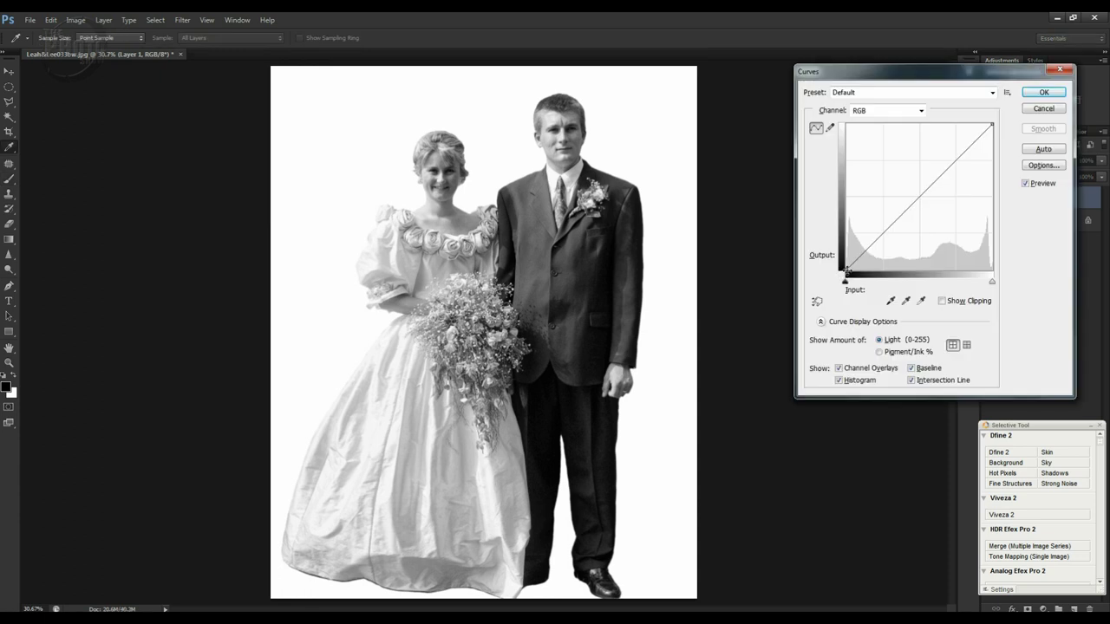
left_click_drag(845, 270, 868, 239)
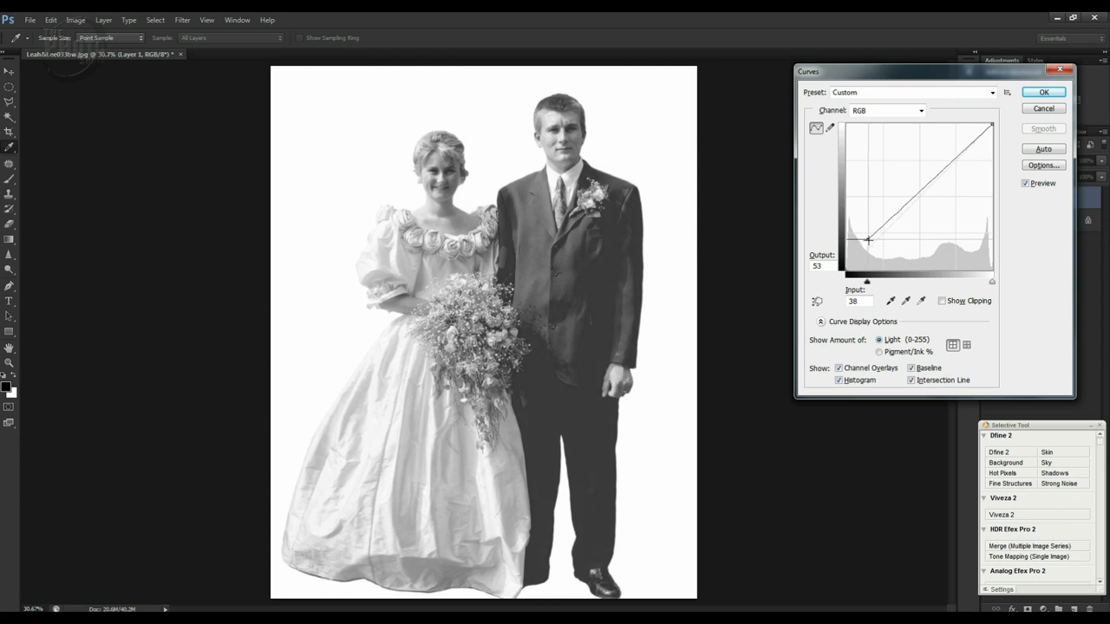
left_click_drag(869, 240, 871, 240)
left_click(1043, 94)
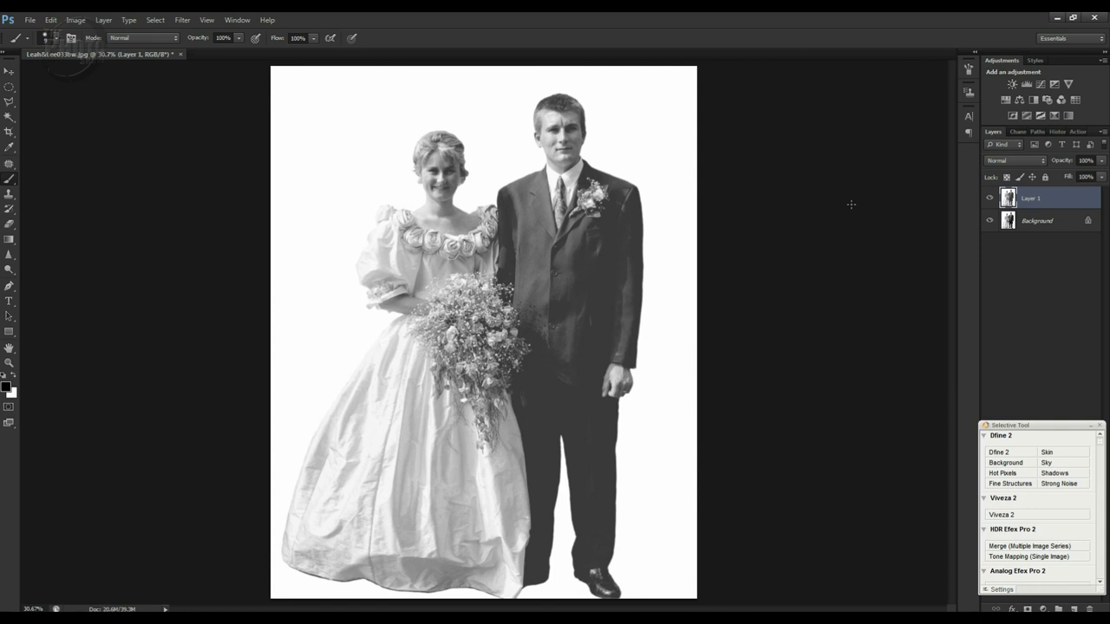
key("ctrl+e")
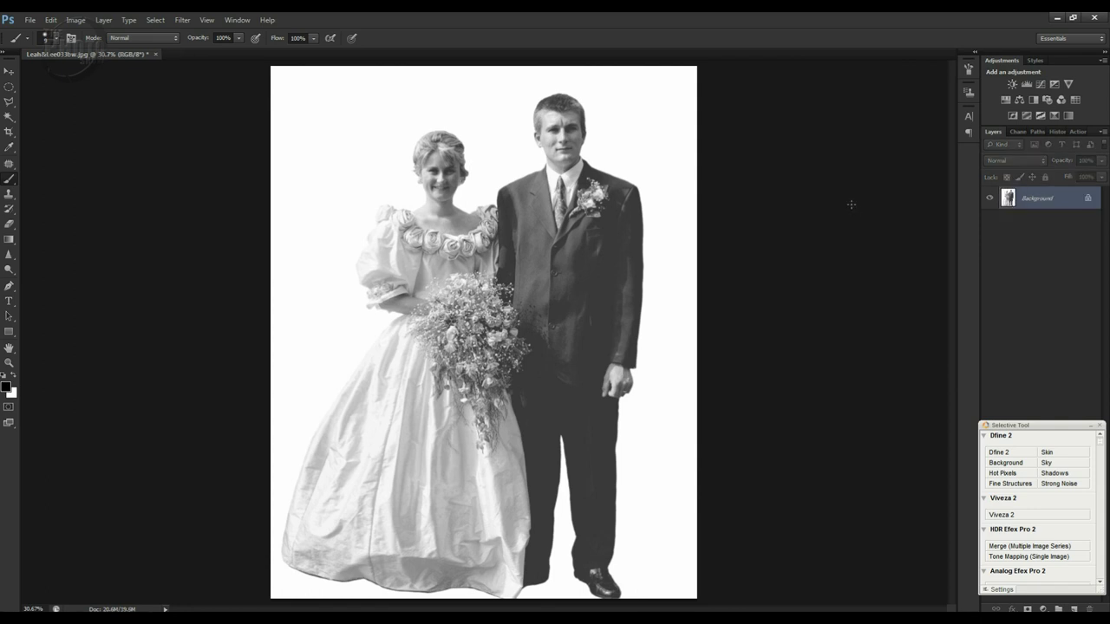
Step: Save the image as a new Maximum-quality JPEG with DVD appended to the file name, and close it
key("ctrl+shift+s")
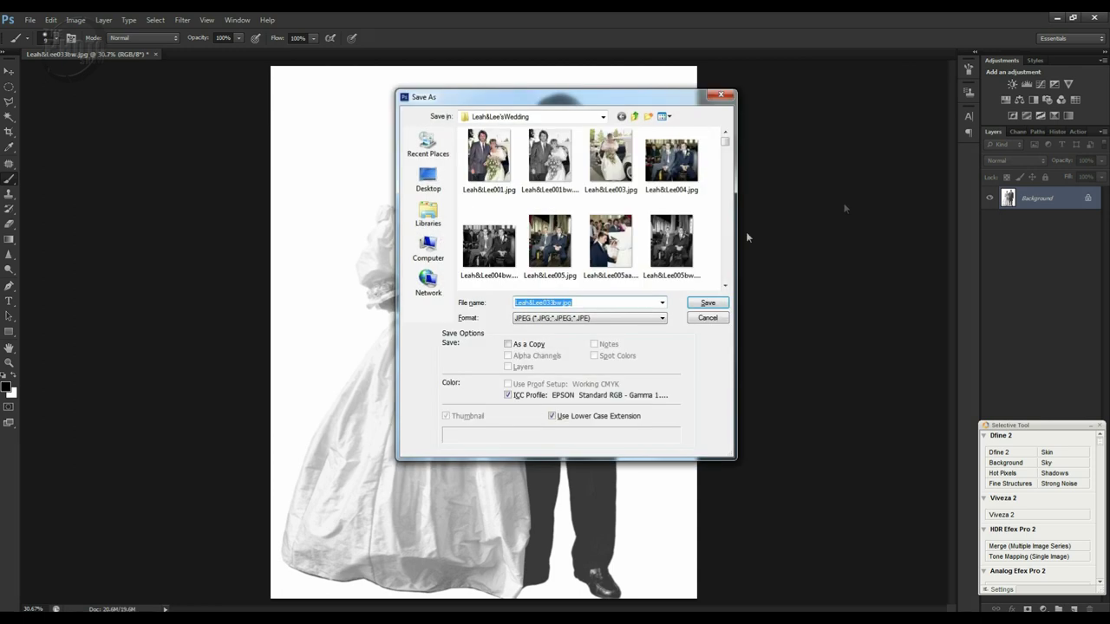
left_click(575, 302)
left_click_drag(575, 303, 564, 304)
type("DVD")
left_click(708, 303)
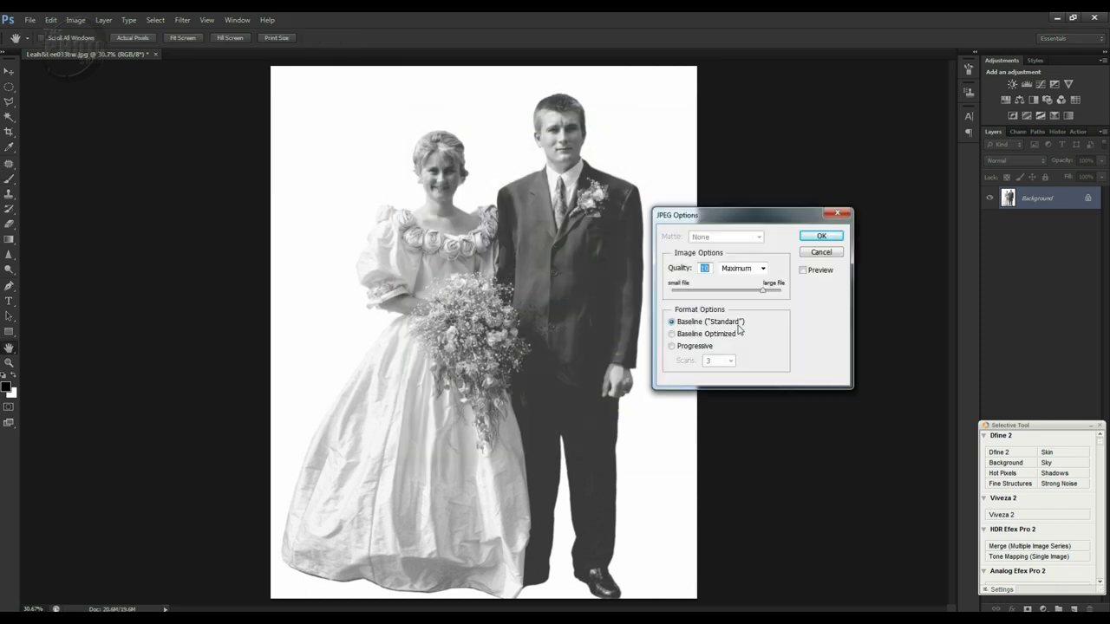
left_click(821, 236)
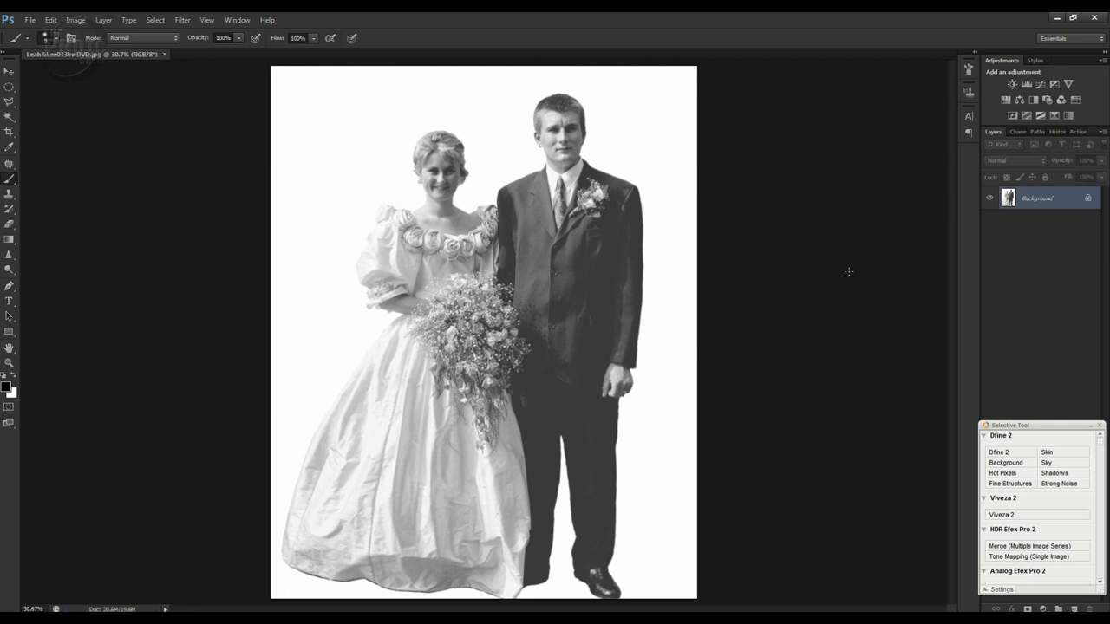
left_click(164, 54)
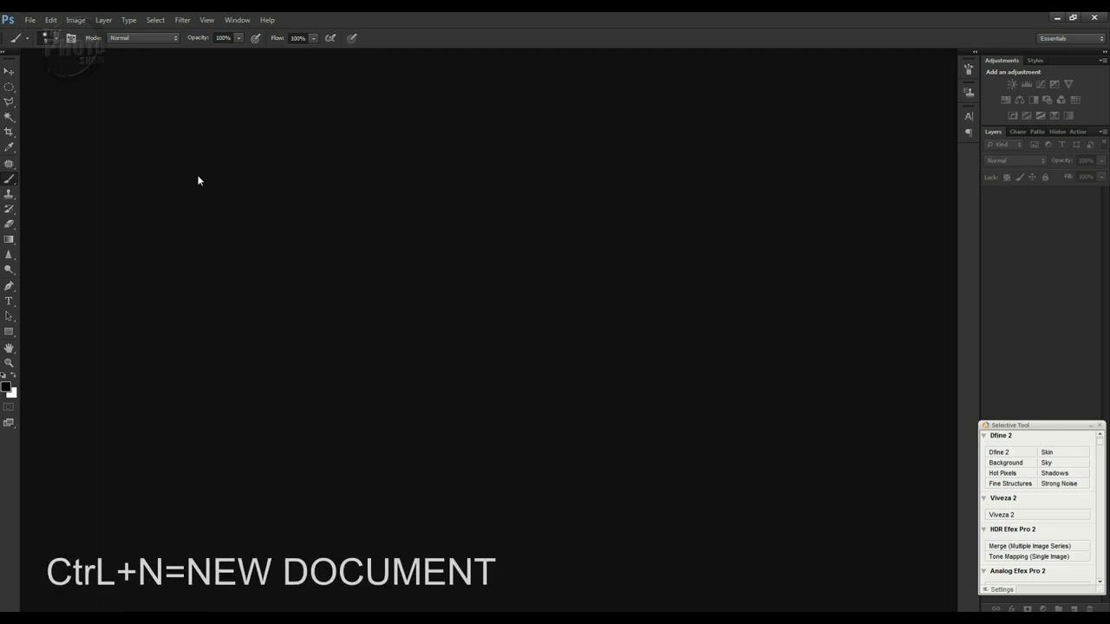
Step: Create a new RGB document 273 mm wide and 183 mm high at 300 pixels/inch with a white background
left_click(27, 21)
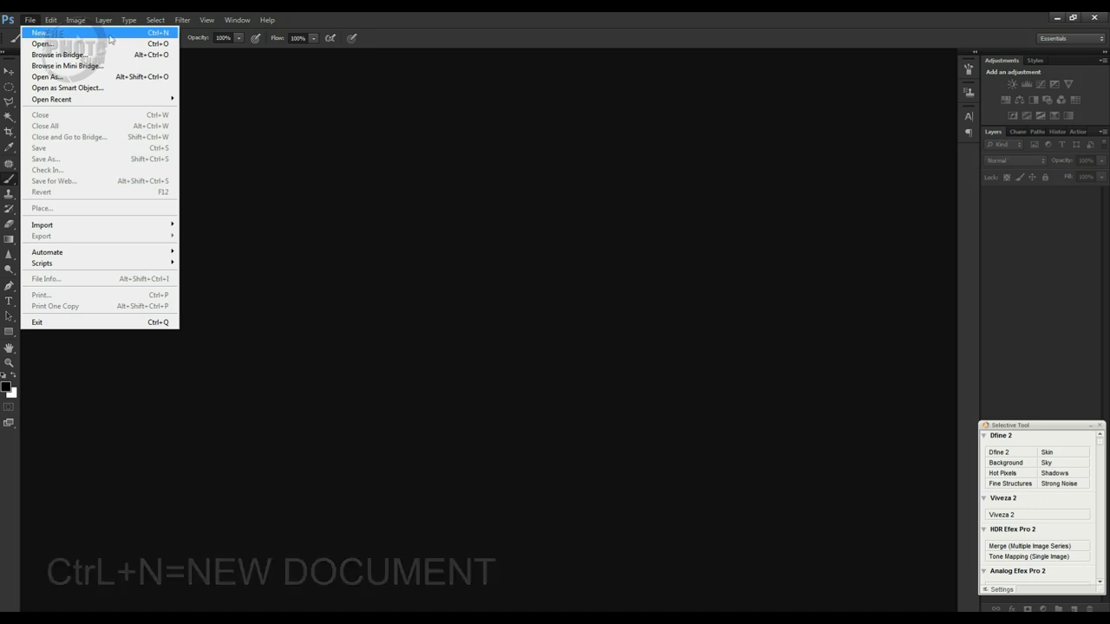
left_click(478, 297)
key("ctrl+n")
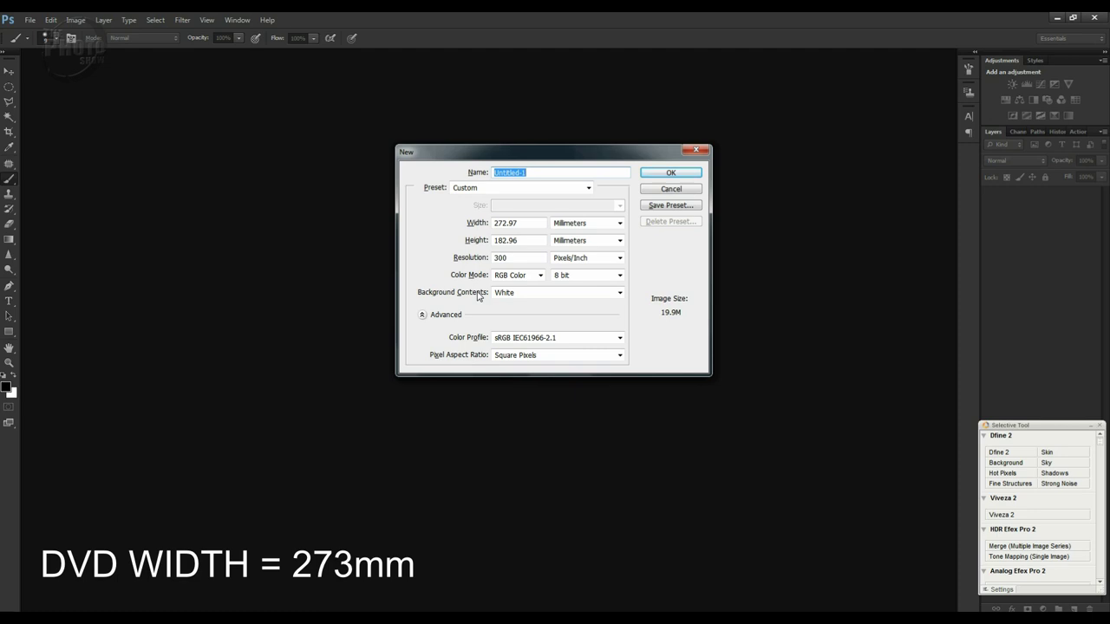
left_click(521, 223)
left_click_drag(520, 223, 505, 223)
type("3")
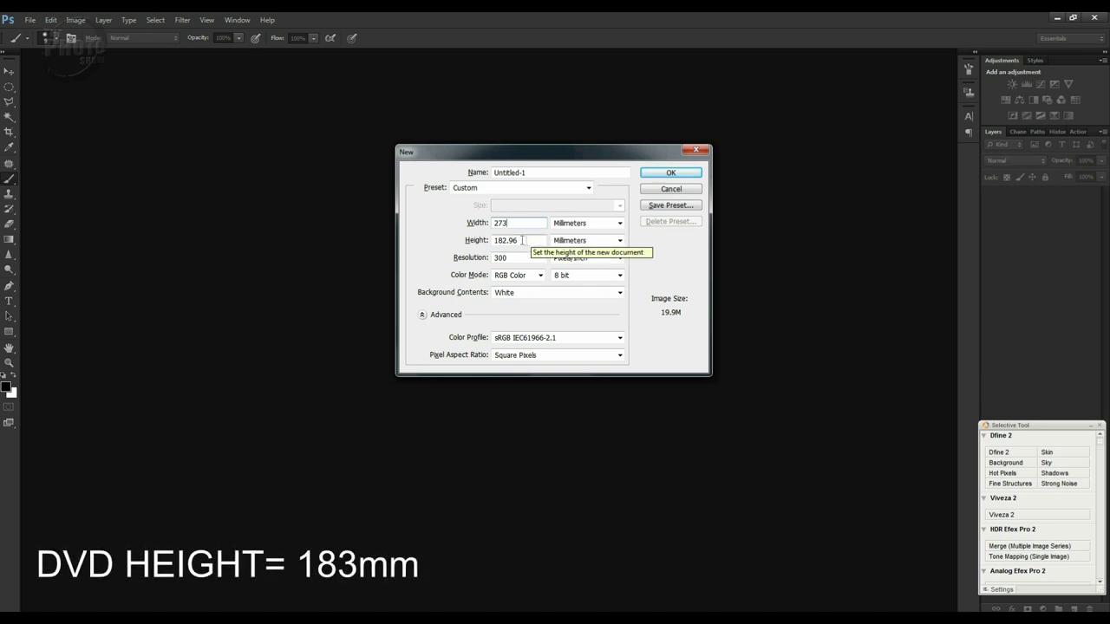
left_click_drag(519, 240, 502, 240)
type("3")
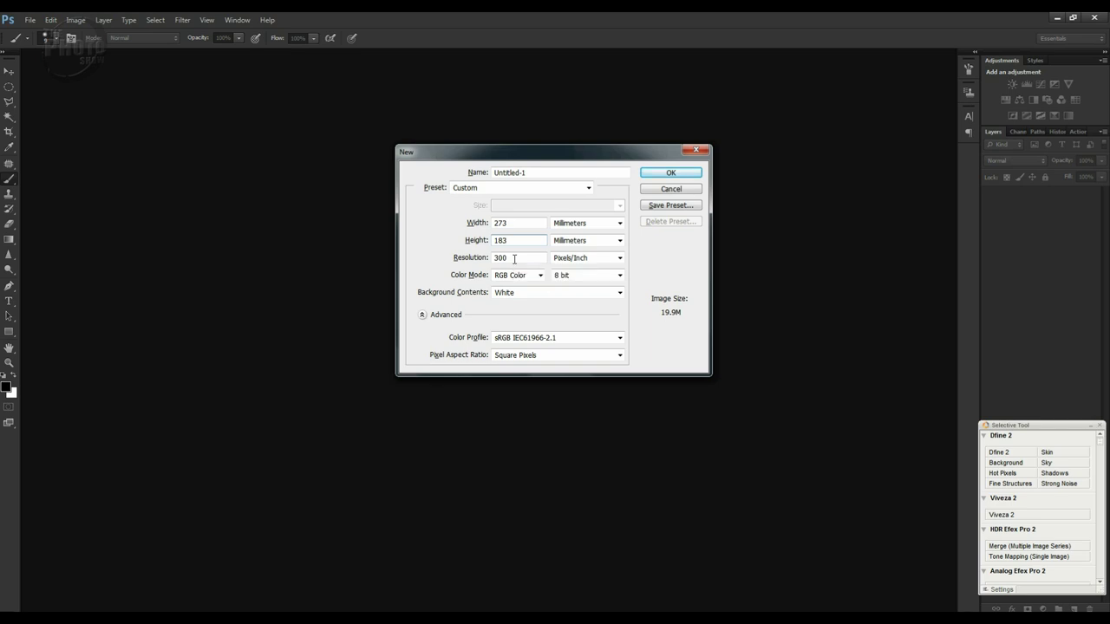
left_click(674, 173)
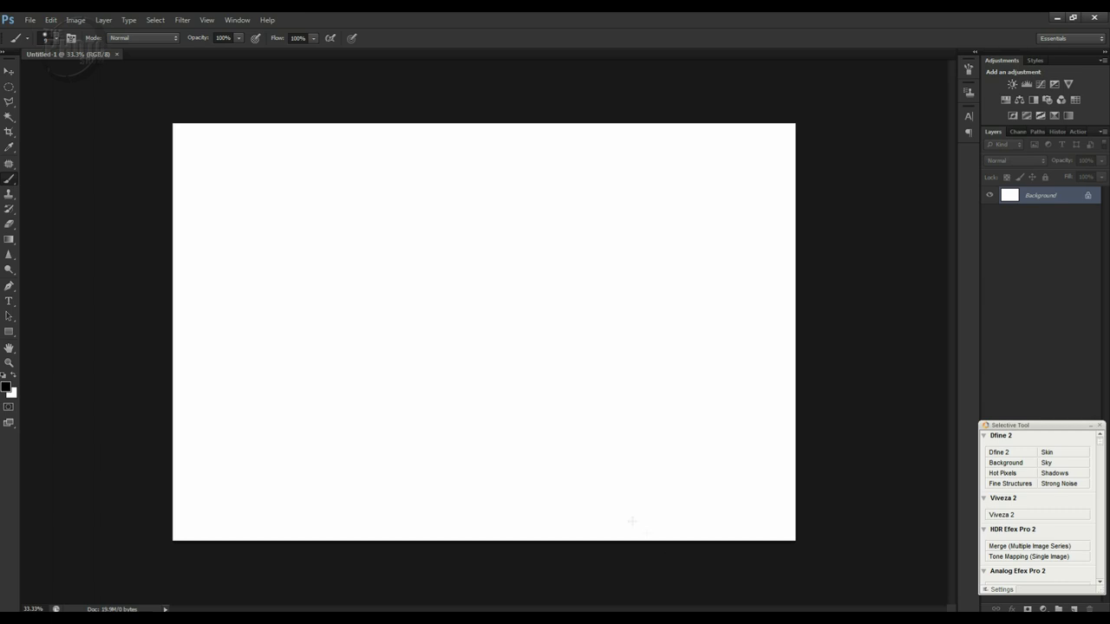
Step: Show the rulers and place a vertical guide at the page's horizontal centre, at 13.65 cm
left_click(206, 20)
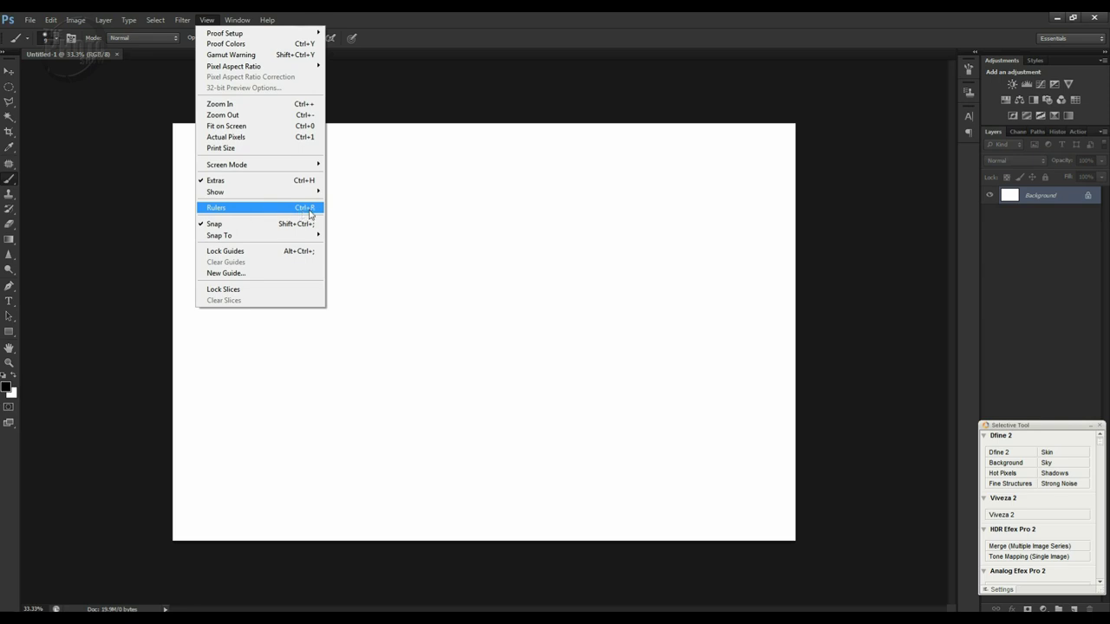
left_click(405, 352)
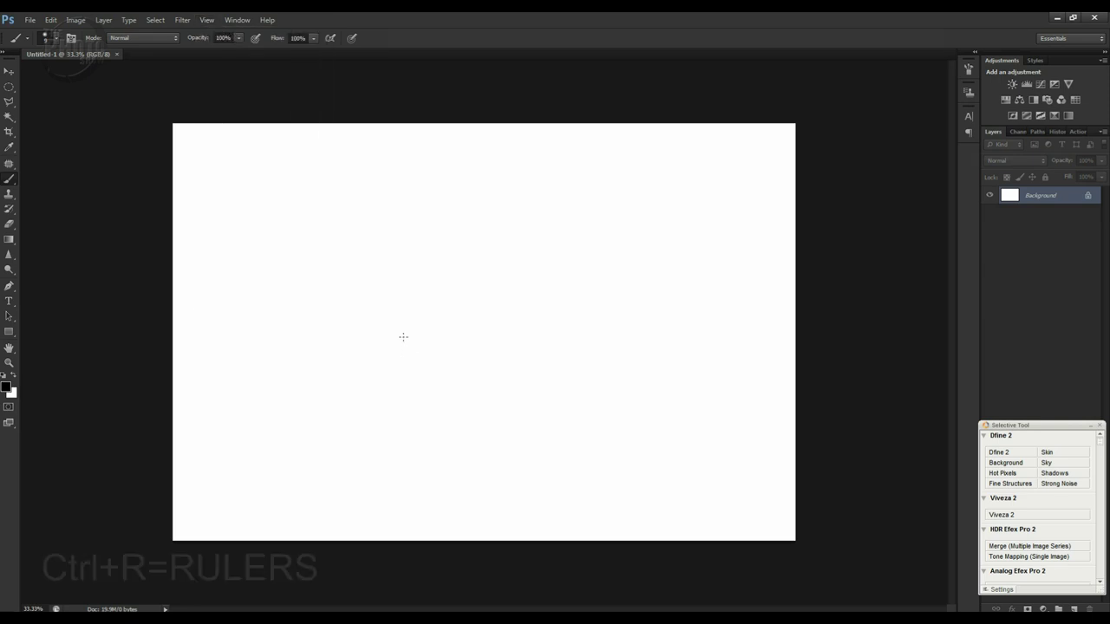
key("ctrl+r")
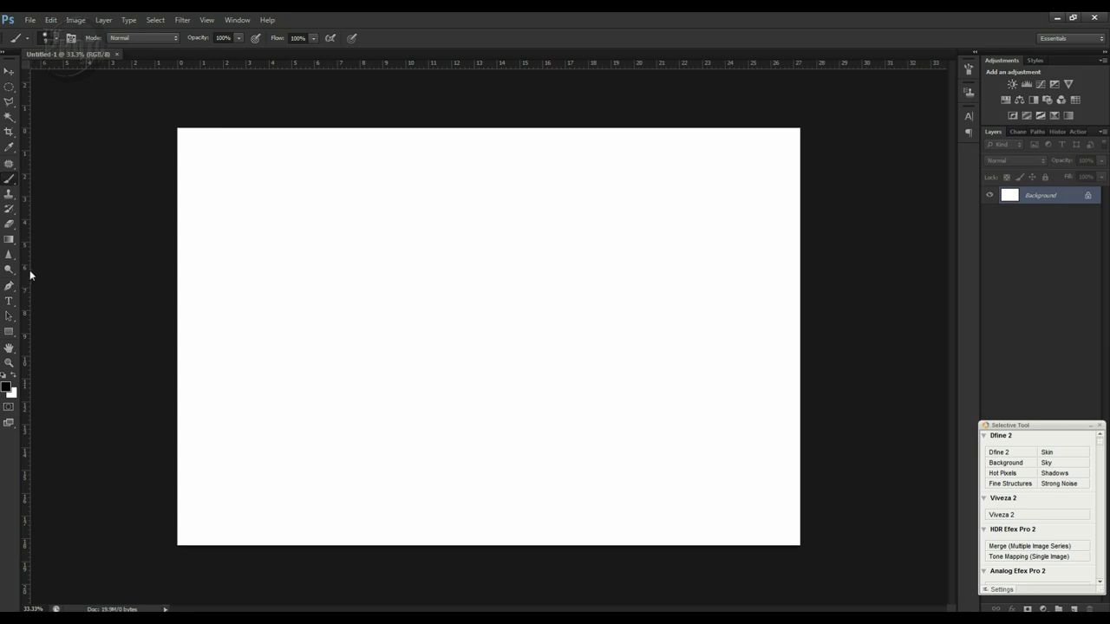
left_click_drag(30, 270, 488, 291)
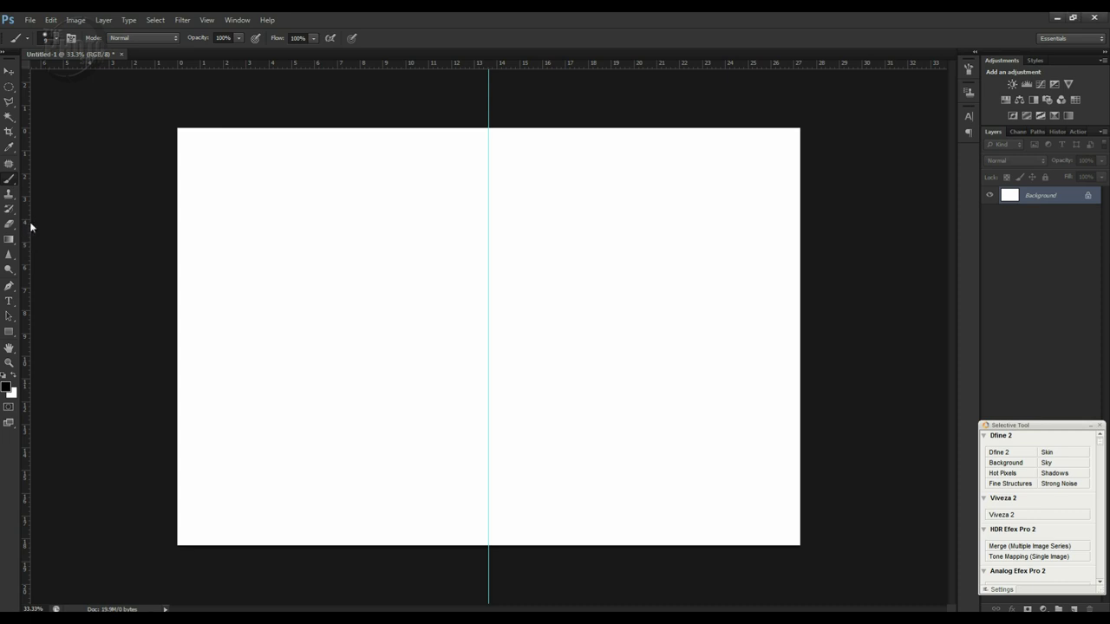
Step: Add a second vertical guide at about 14.3 cm to mark the right edge of the DVD cover's spine
left_click_drag(30, 230, 492, 247)
left_click_drag(492, 247, 492, 248)
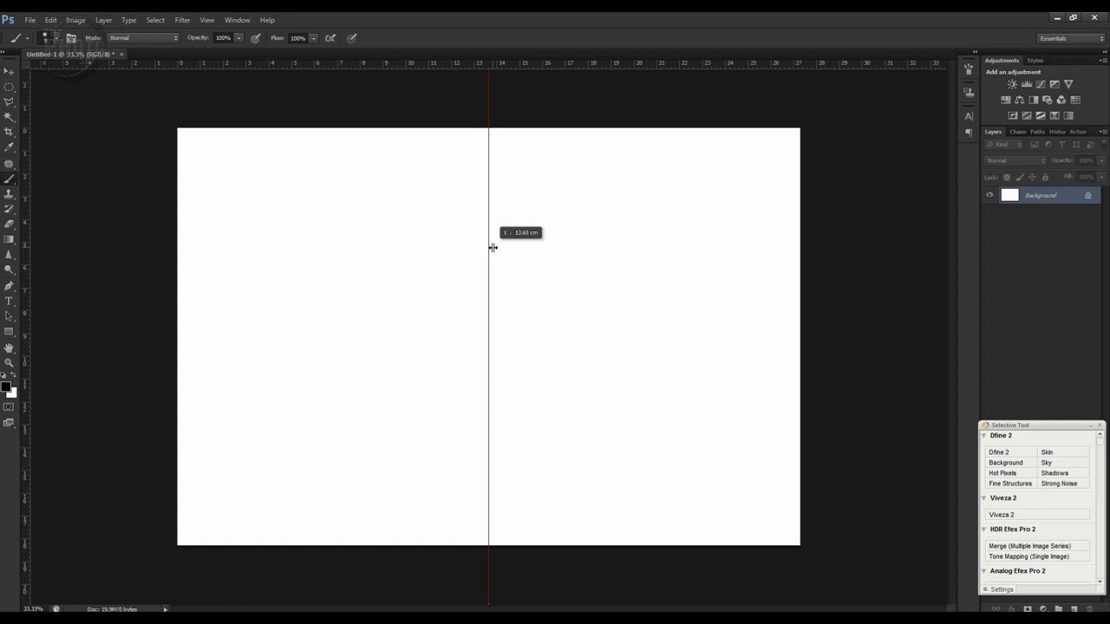
left_click_drag(493, 248, 504, 248)
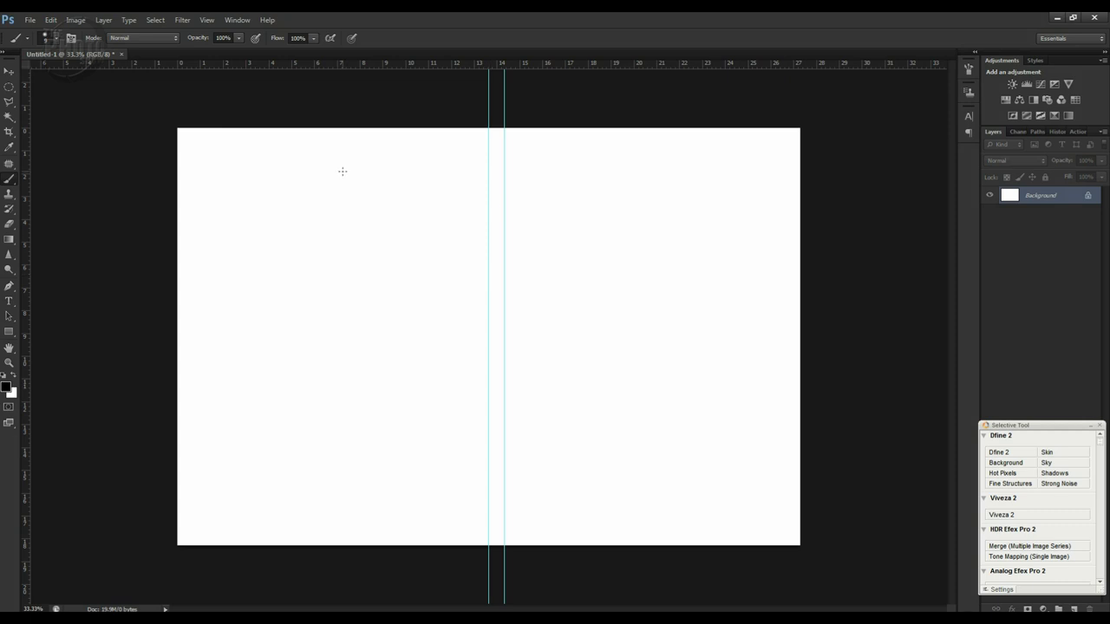
Step: Move the centre guide to about 12.9 cm to mark the spine's left edge, and hide the rulers
key("v")
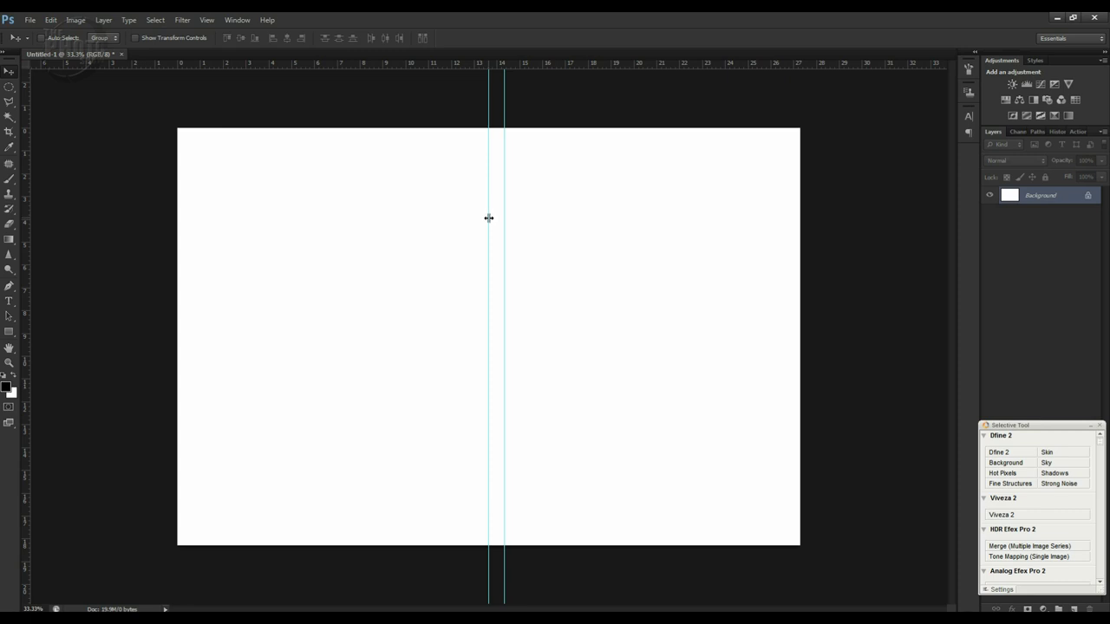
left_click_drag(486, 218, 473, 218)
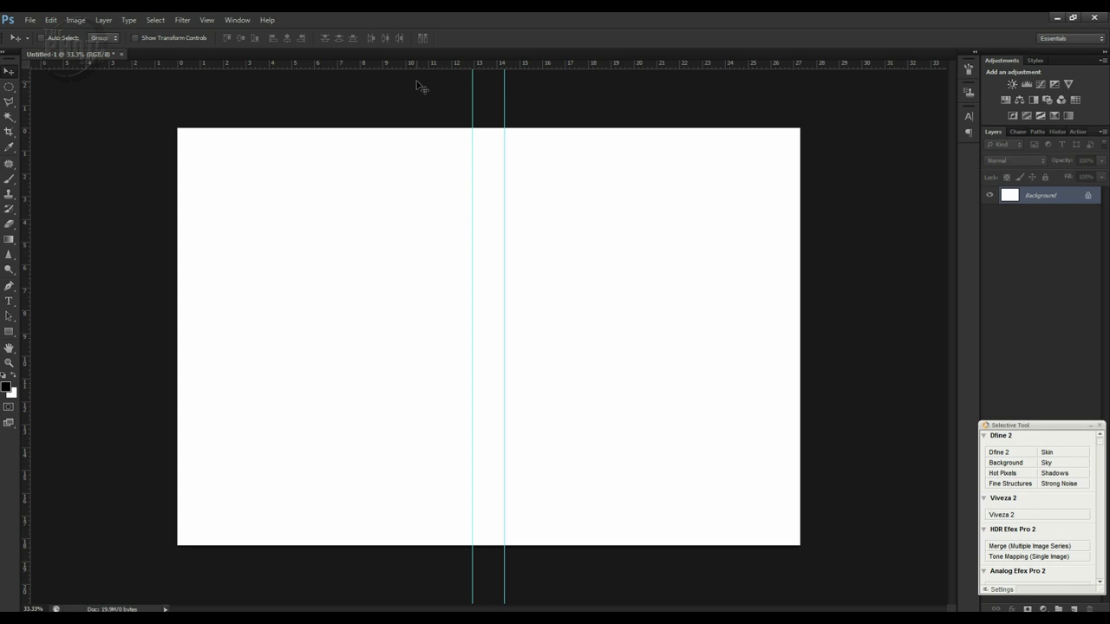
key("ctrl+r")
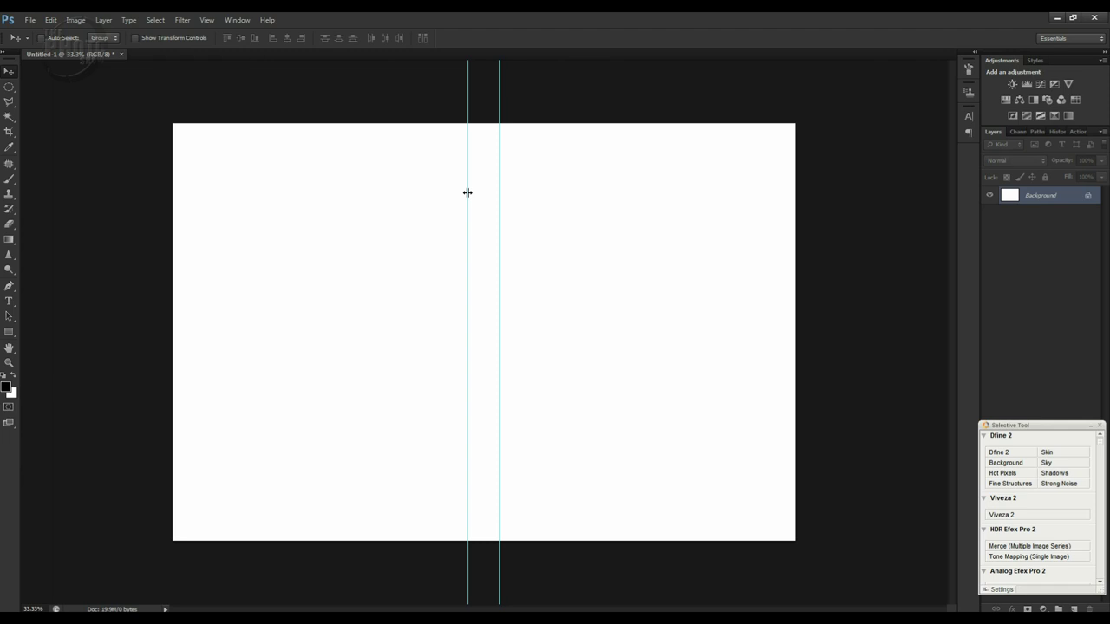
Step: Open the saved DVD version of the black-and-white cut-out of the bride and groom from the wedding folder
left_click(31, 21)
left_click(35, 41)
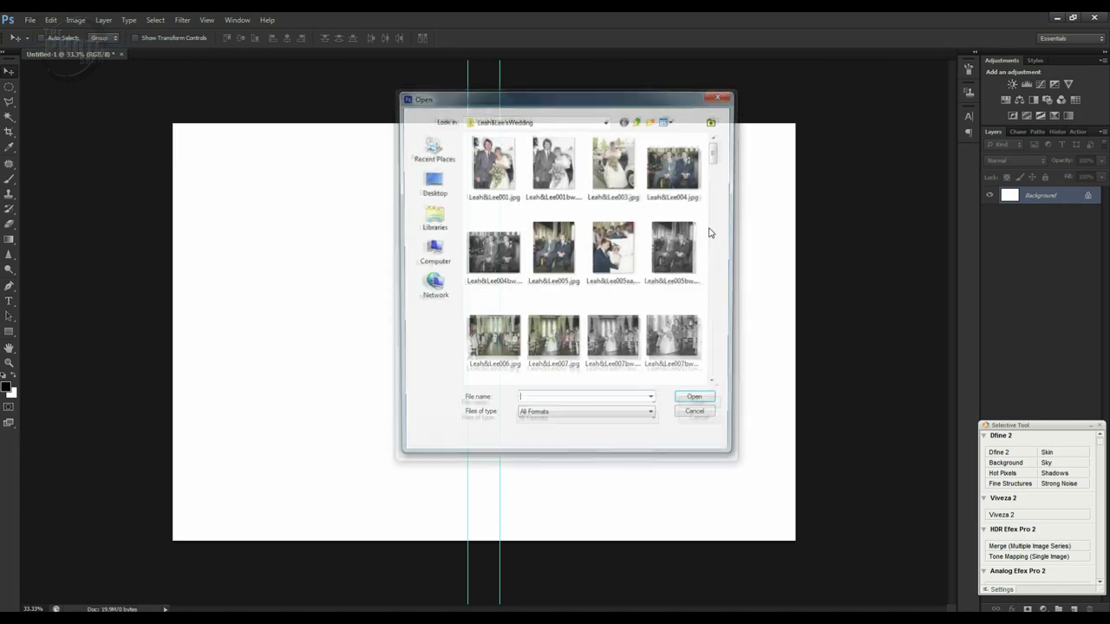
left_click_drag(719, 154, 721, 237)
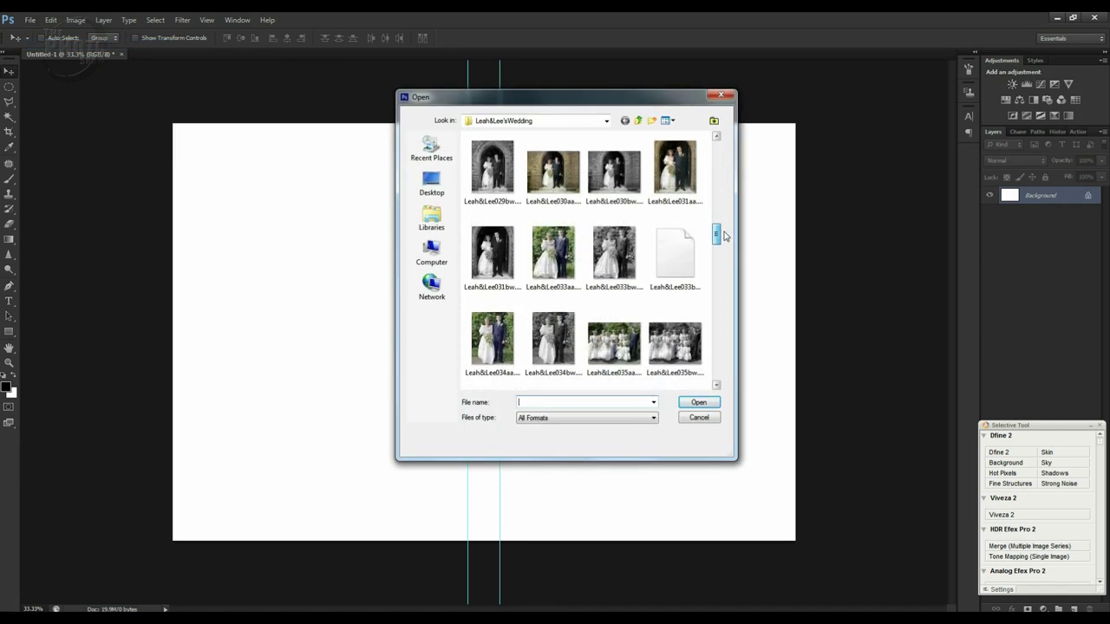
left_click(687, 256)
left_click(699, 402)
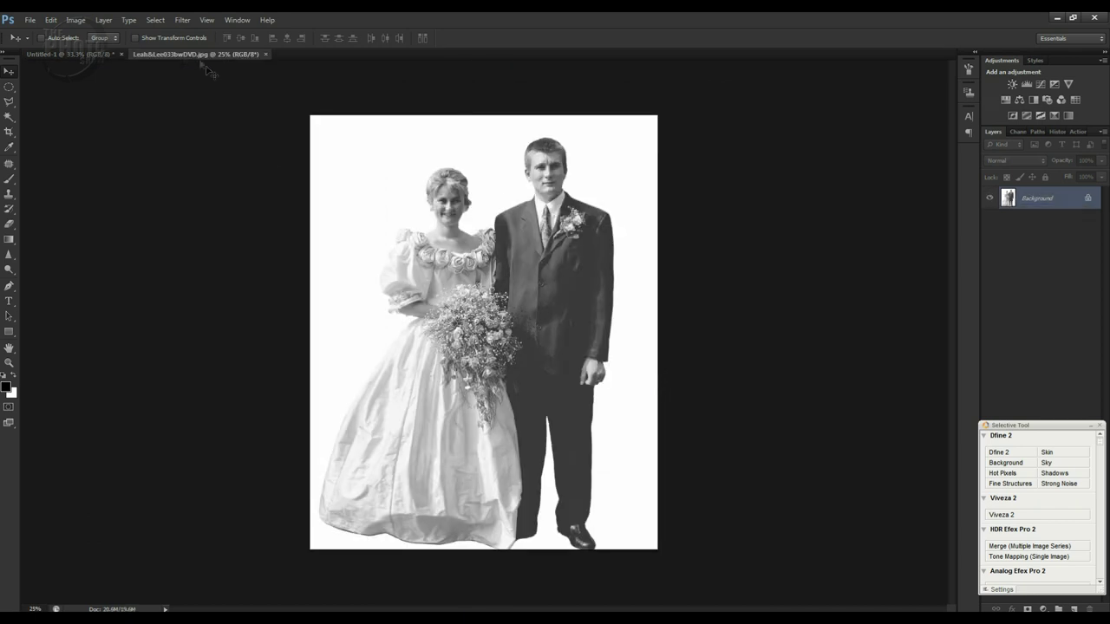
Step: Copy the couple's photo into the blank cover document as a new layer, and close the source image
left_click_drag(197, 52, 127, 106)
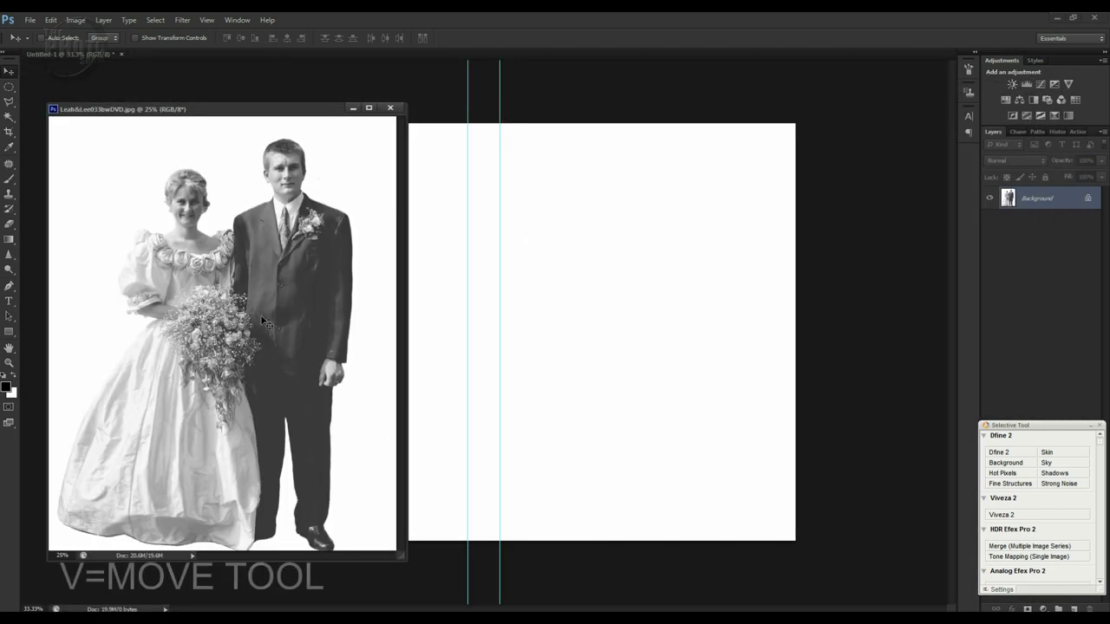
left_click_drag(263, 323, 674, 361)
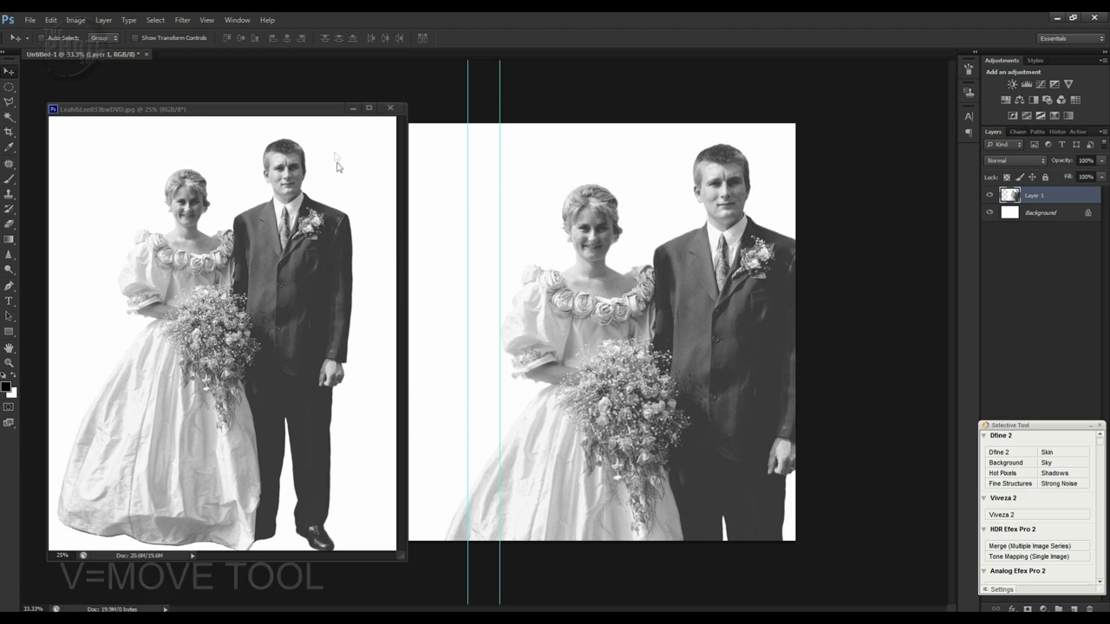
left_click(390, 107)
Step: Scale the couple's layer proportionally to about 62.9% and position it at the bottom of the front cover, right of the spine guides
left_click_drag(659, 296, 627, 307)
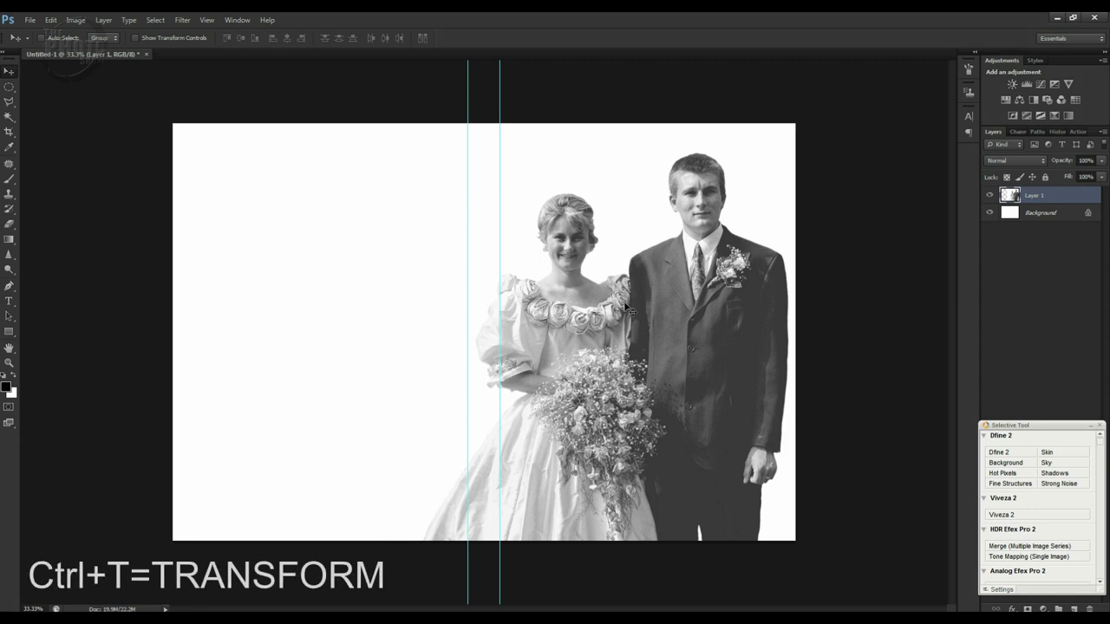
key("ctrl+t")
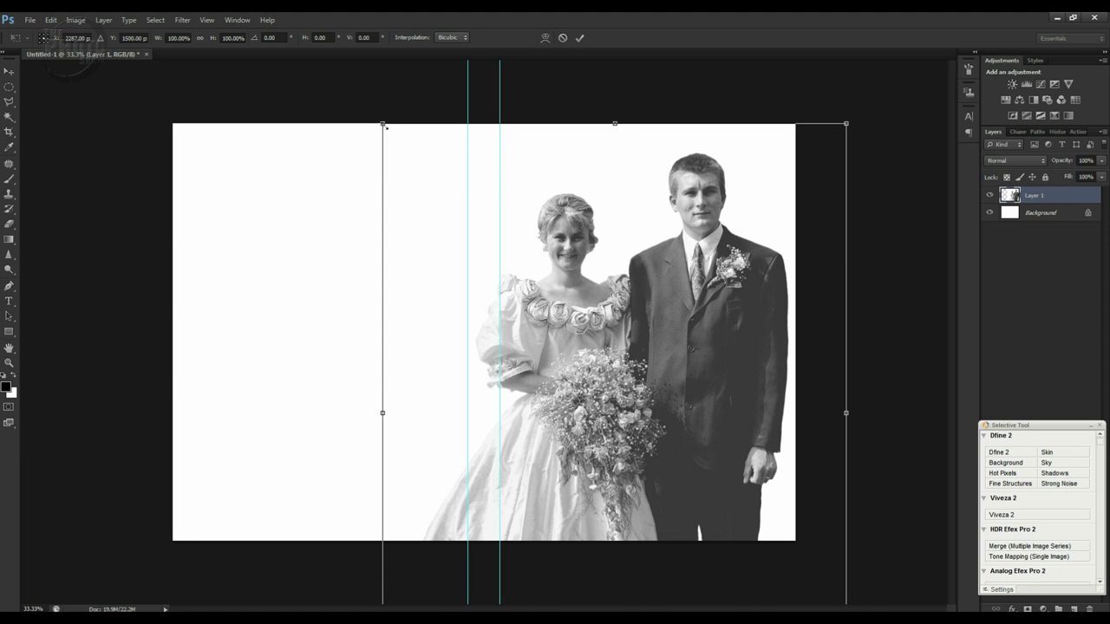
left_click_drag(387, 128, 625, 292)
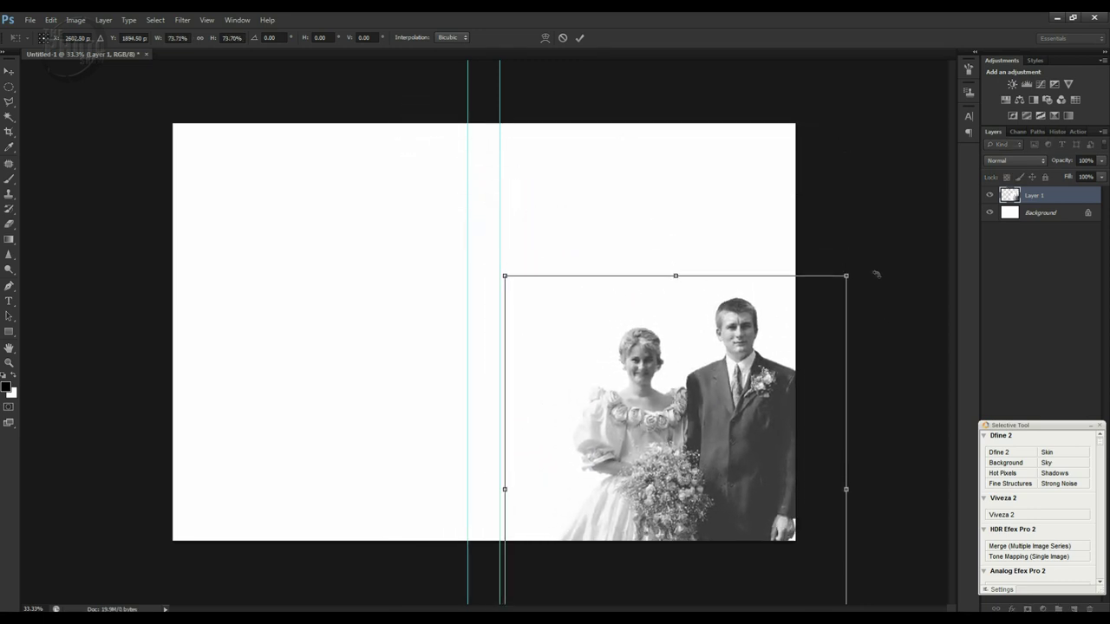
left_click_drag(833, 286, 776, 328)
left_click_drag(737, 389, 725, 258)
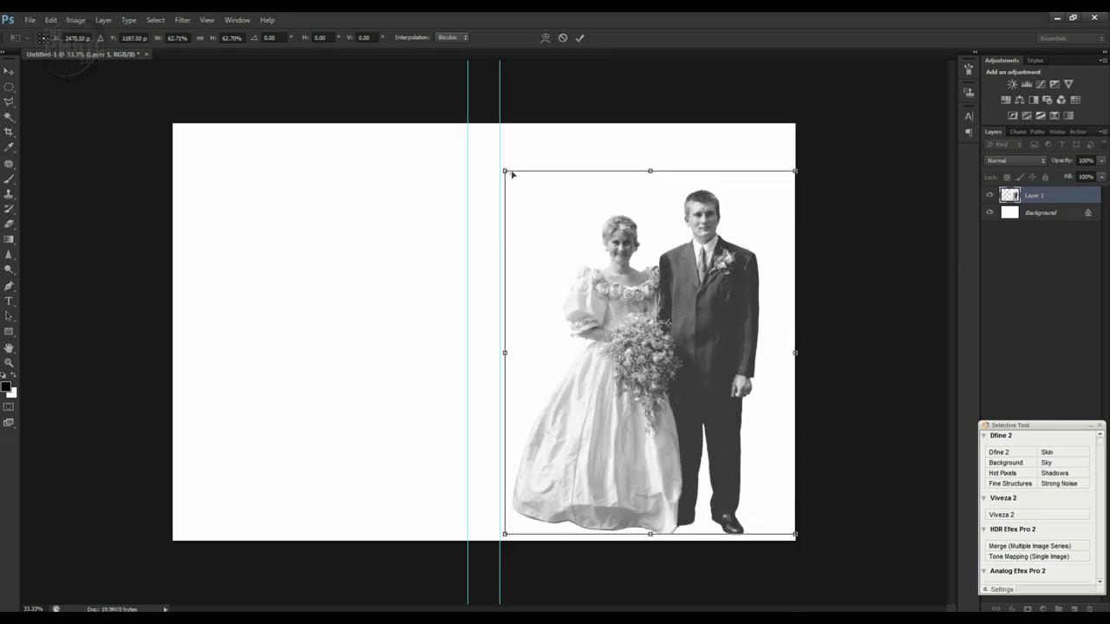
left_click_drag(505, 172, 515, 183)
mouse_move(532, 225)
left_mouse_down()
mouse_move(559, 234)
mouse_move(549, 233)
left_mouse_up()
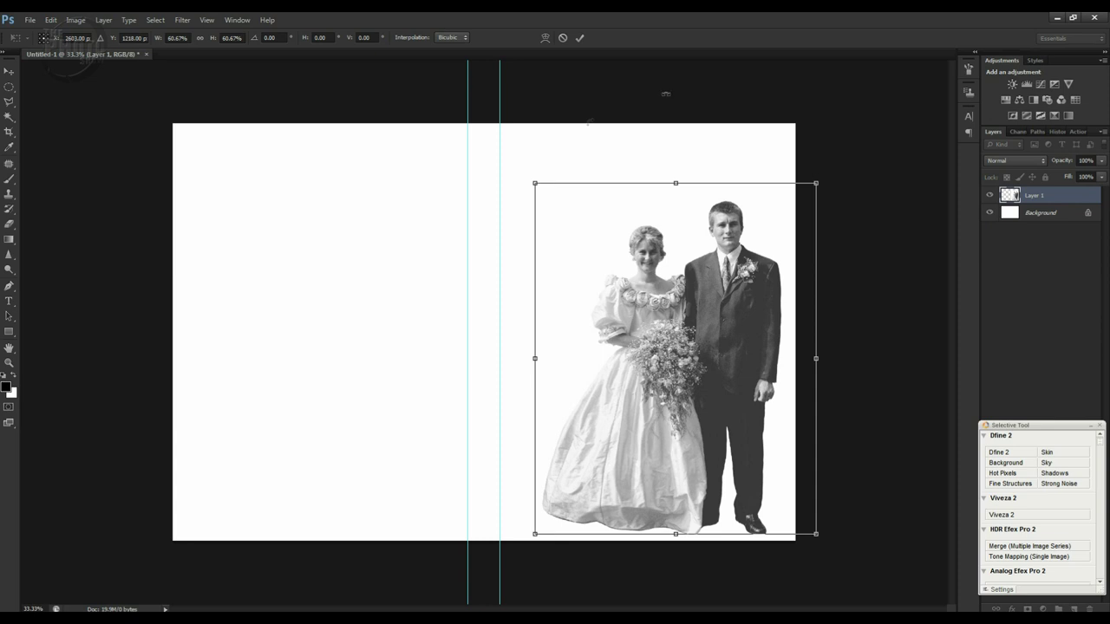
left_click_drag(529, 179, 519, 170)
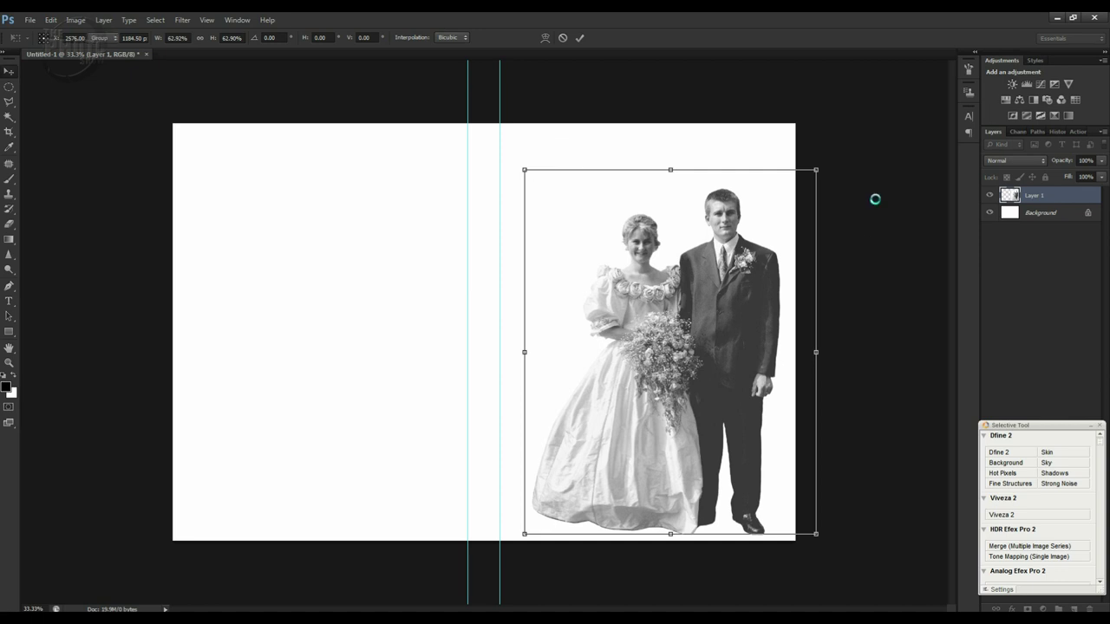
Step: Apply the couple's scaling and fine-tune the layer's position on the front cover with small nudges
key("Return")
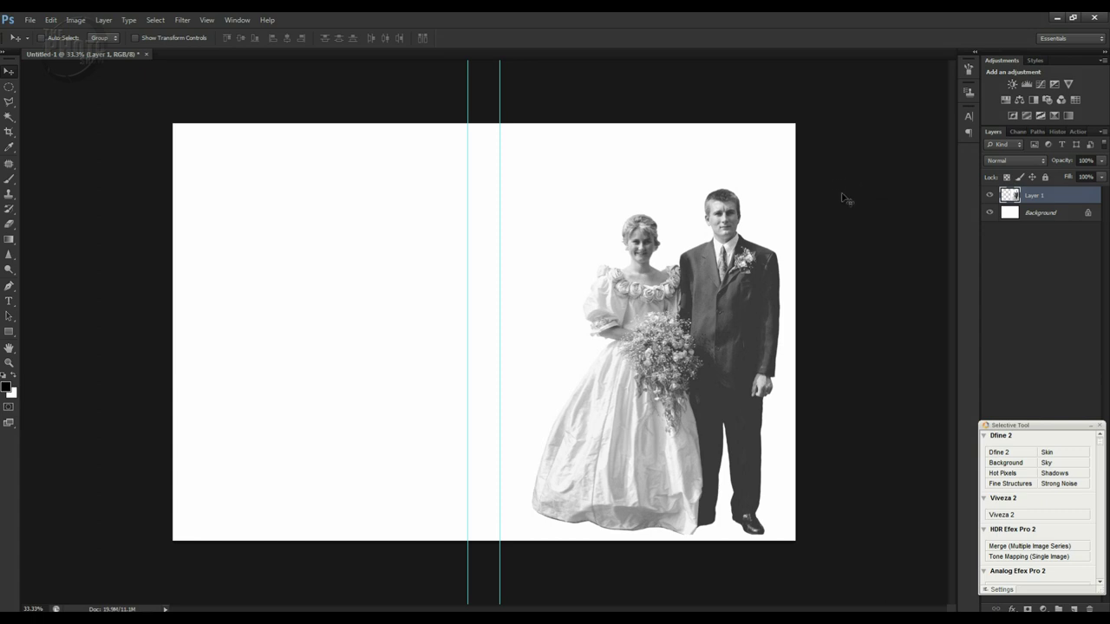
key("shift+Up")
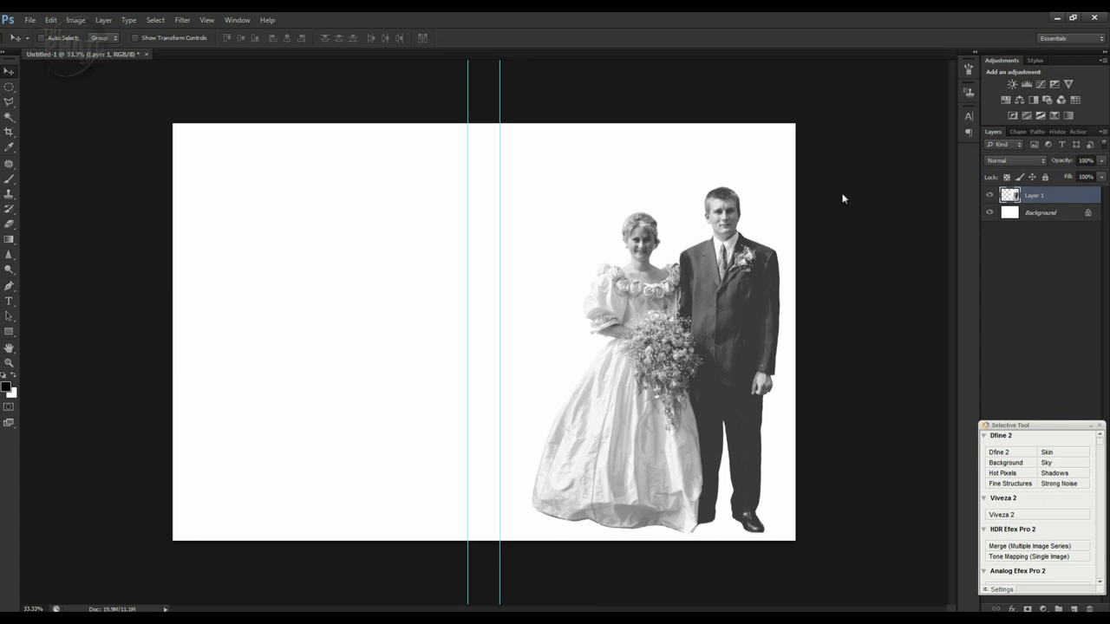
key("shift+Left")
key("shift+Down")
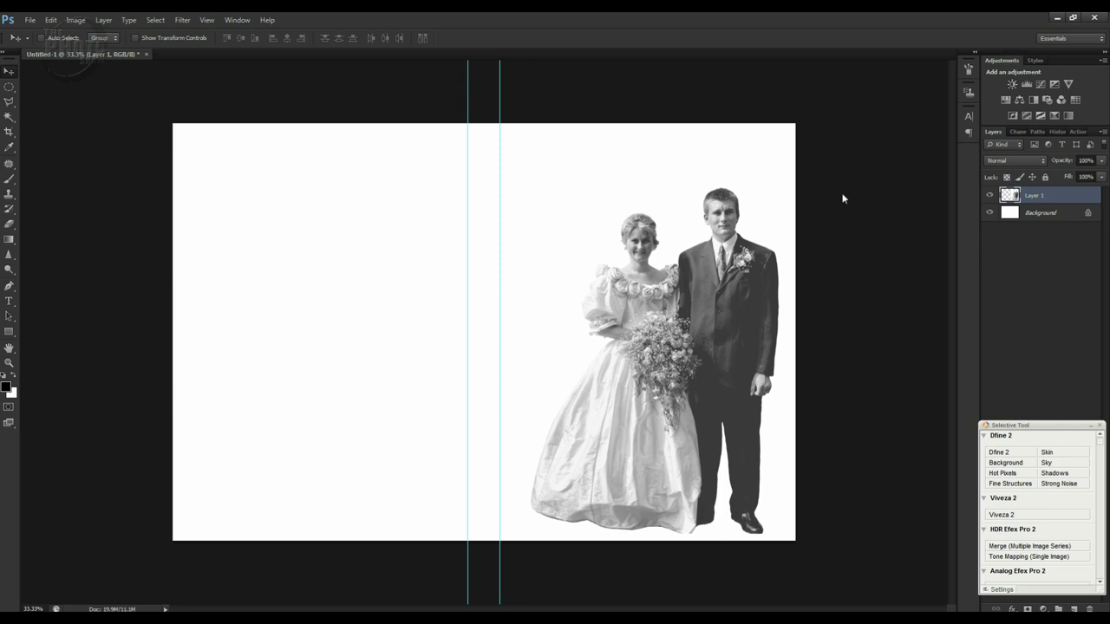
key("shift+Right")
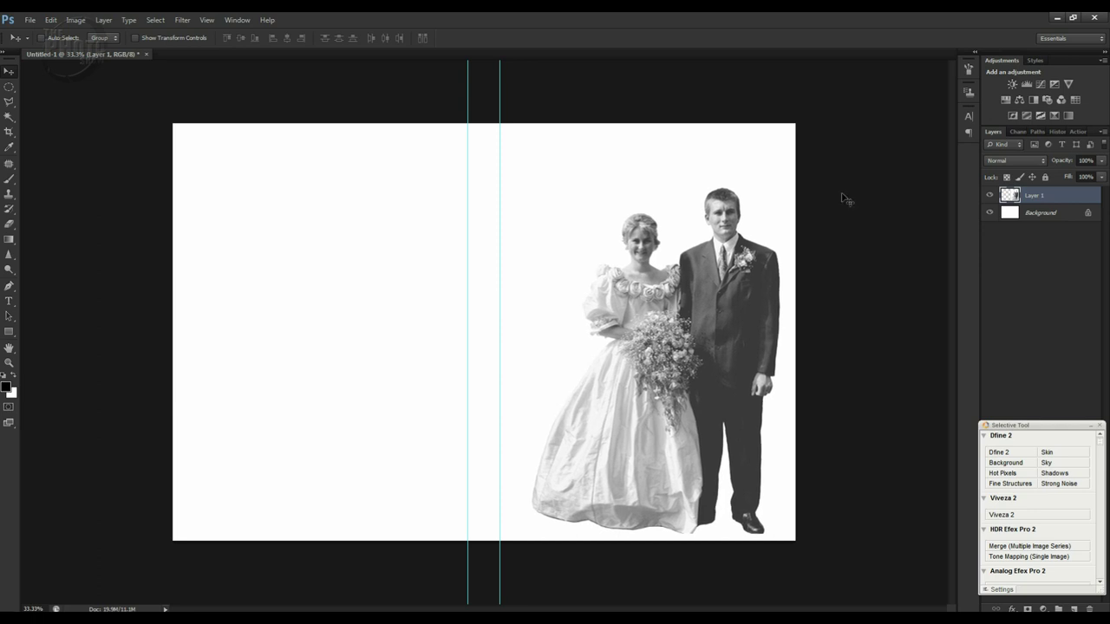
key("Up")
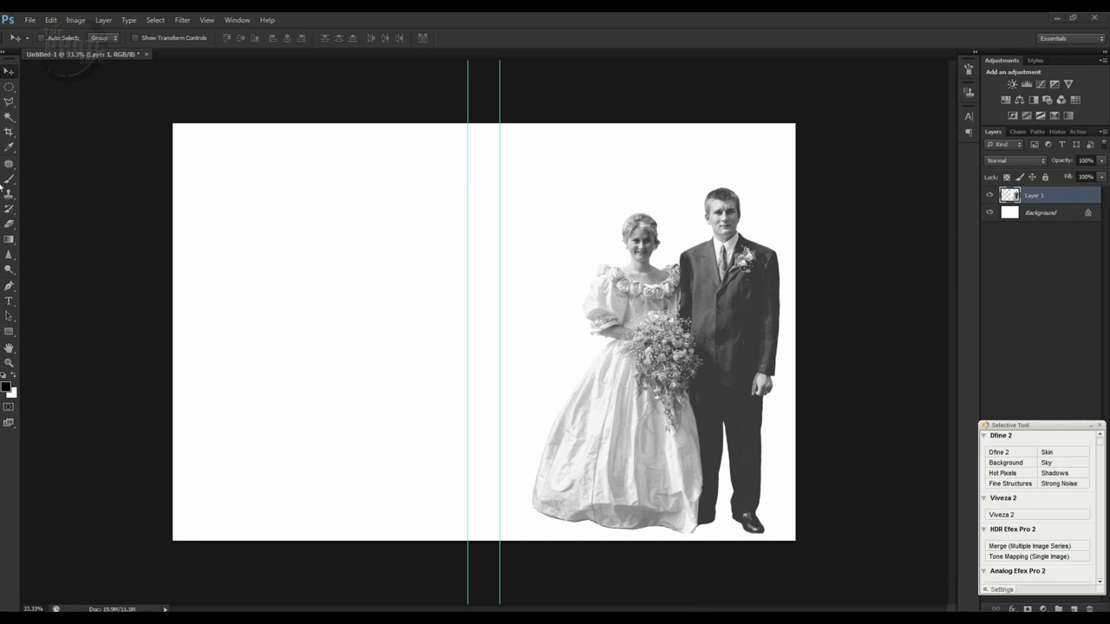
Step: Add a horizontal four-line title with the couple's first names, WEDDING, 25th ANNIVERSARY and EDITION, and move it to the upper left of the front cover
left_click(10, 302)
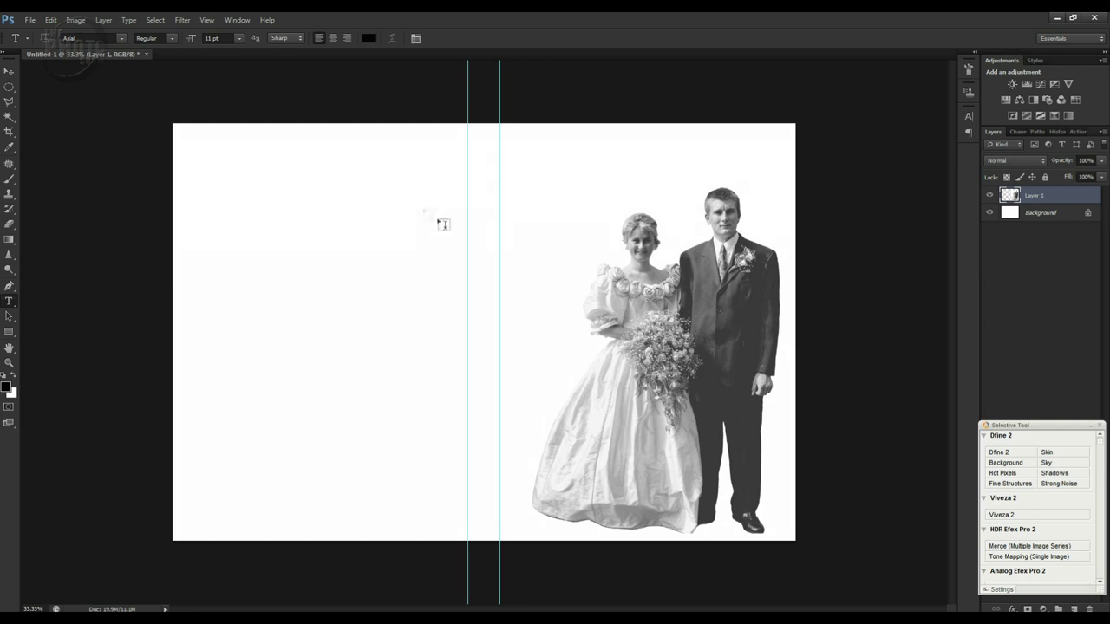
left_click(523, 173)
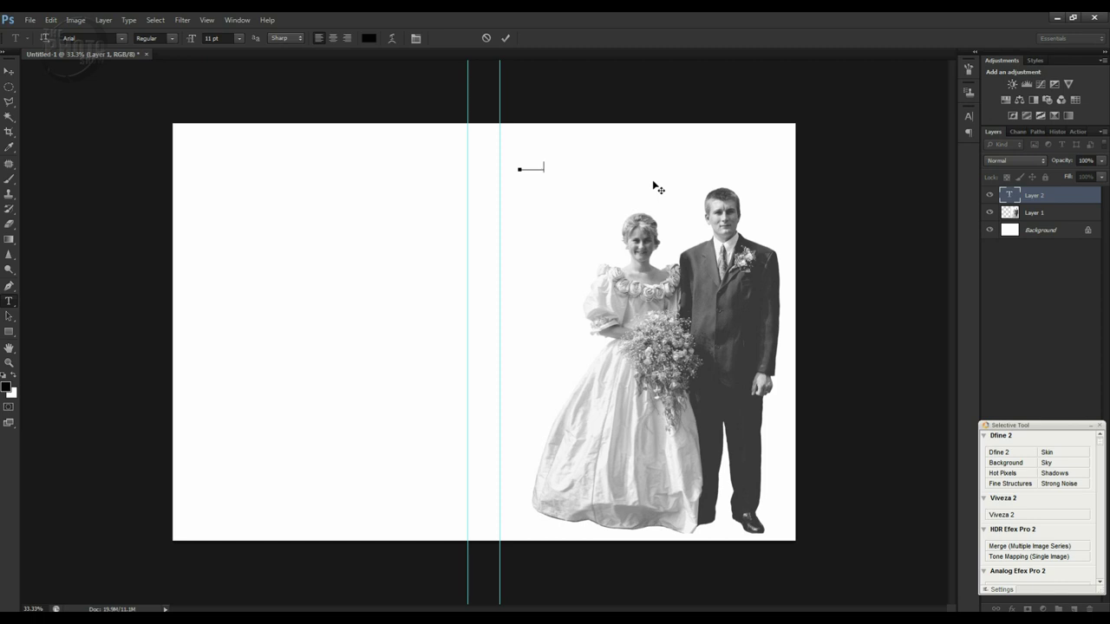
type("& LEE'S")
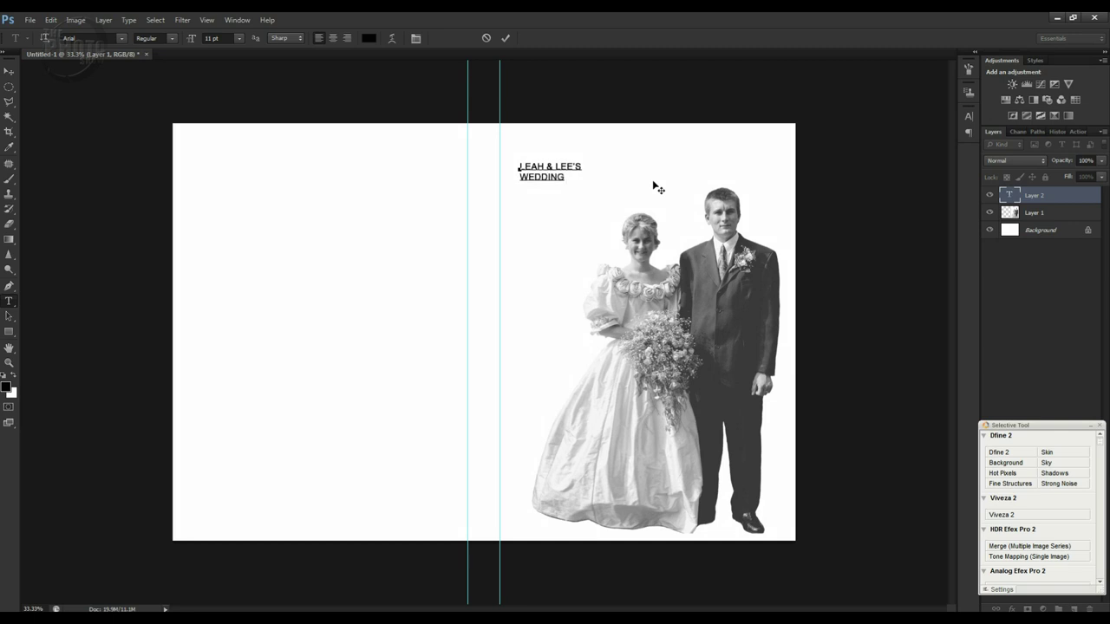
key("Return")
type("25th ANNIVERSARY")
key("Return")
type("________")
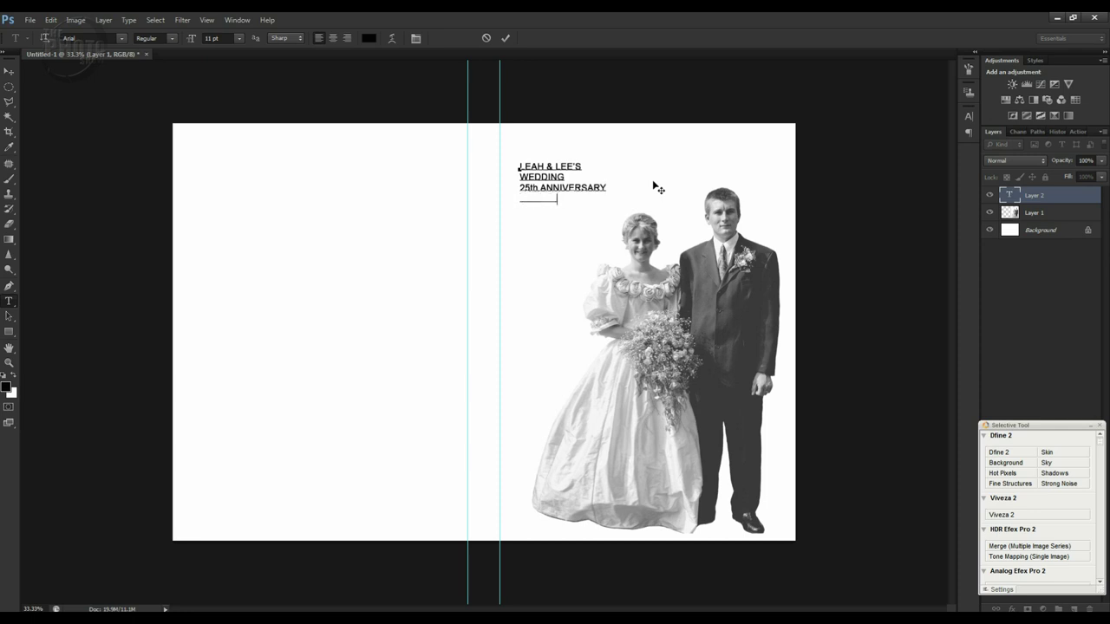
left_click(1048, 199)
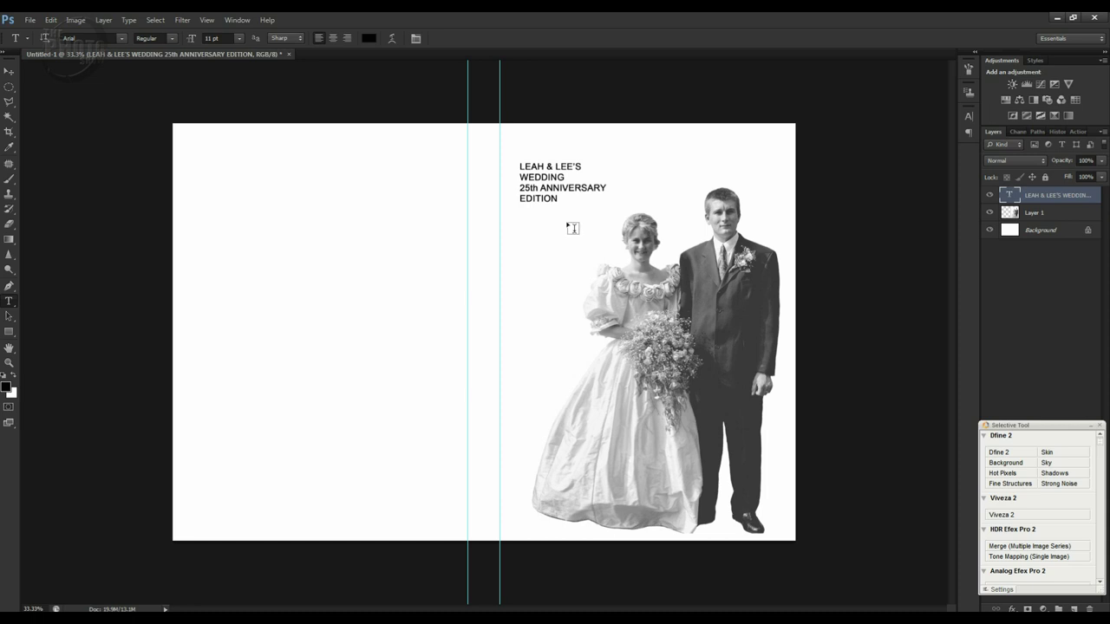
key("v")
mouse_move(552, 210)
left_mouse_down()
mouse_move(563, 198)
mouse_move(547, 191)
mouse_move(561, 189)
left_mouse_up()
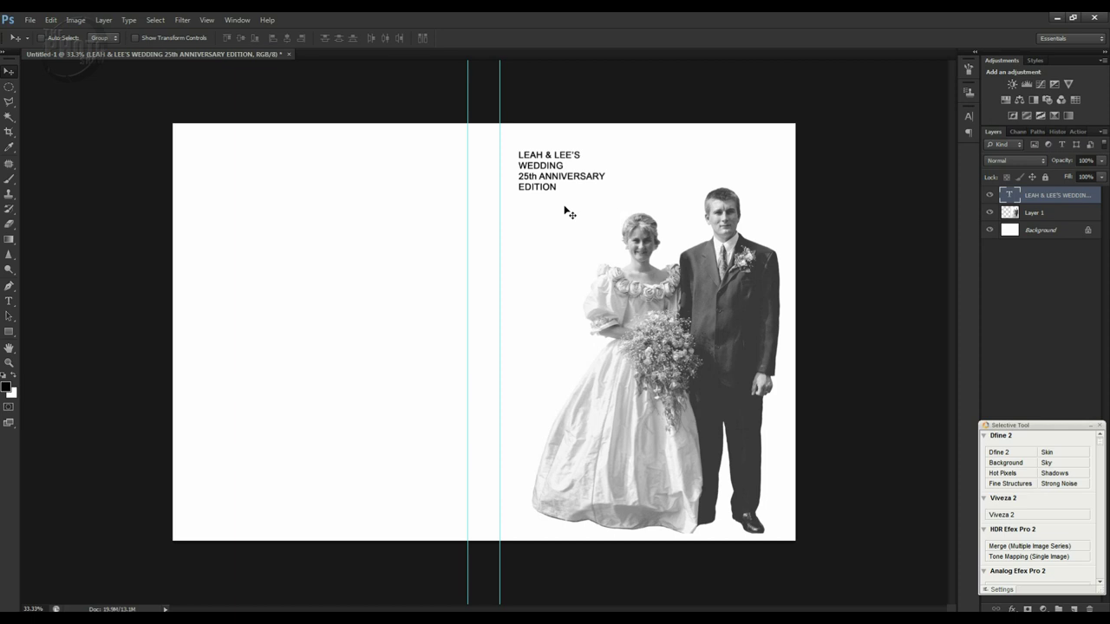
Step: Set the front cover title's font to Century and its size to 12 pt
key("t")
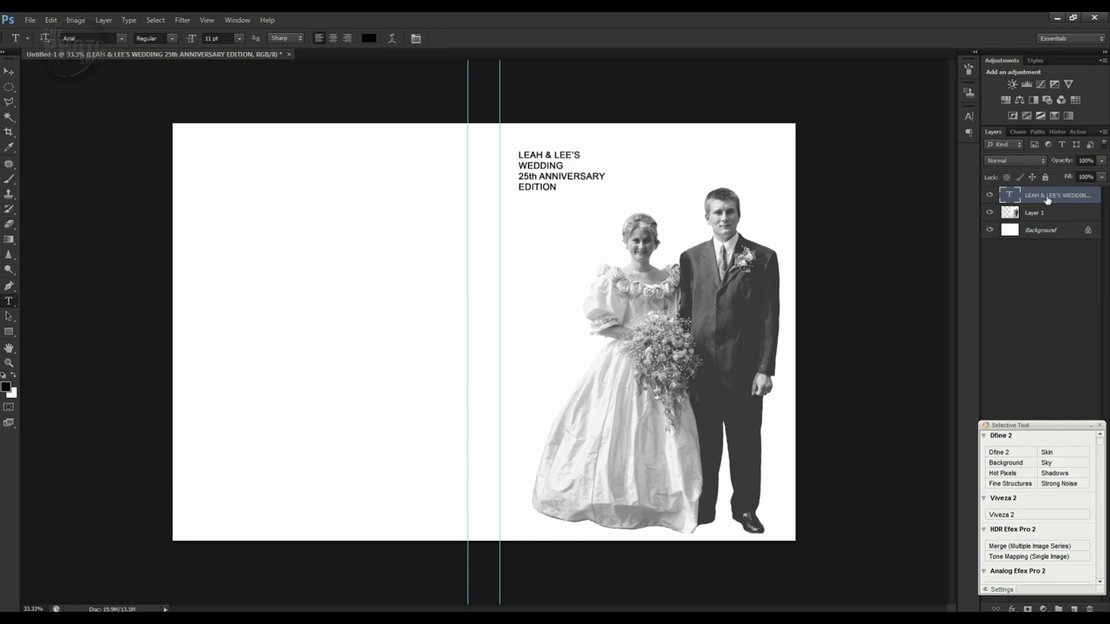
left_click(122, 42)
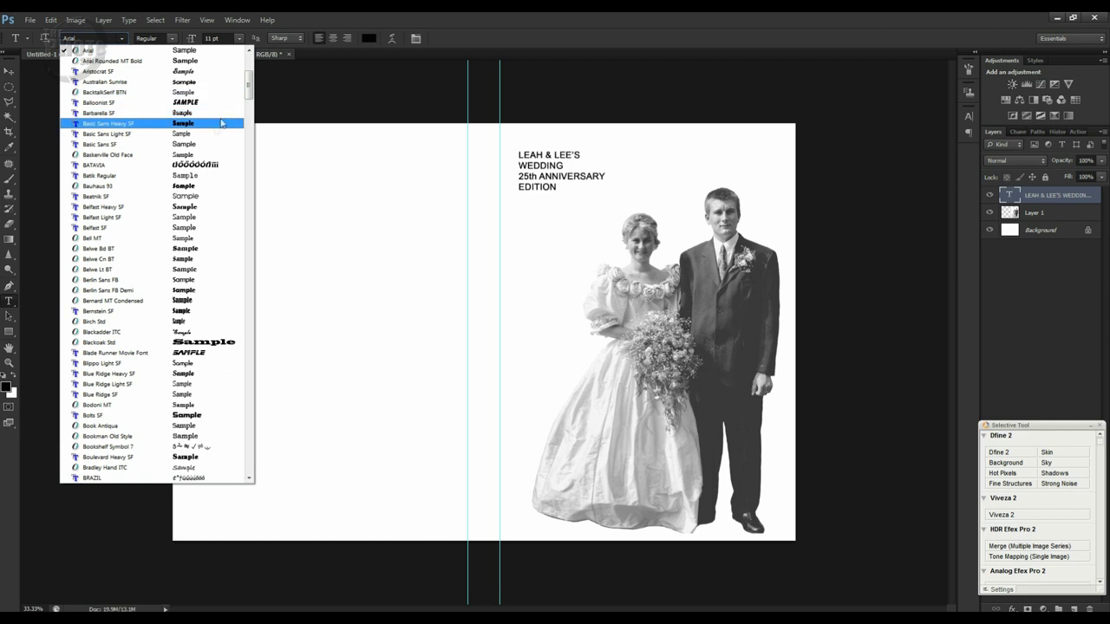
left_click_drag(248, 92, 248, 123)
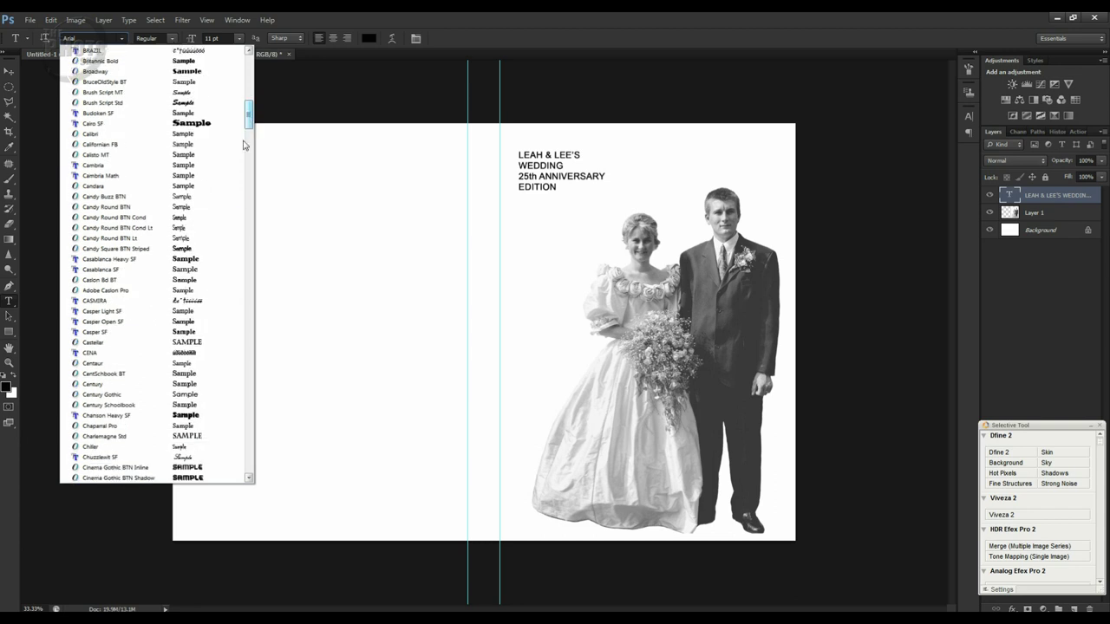
left_click(110, 385)
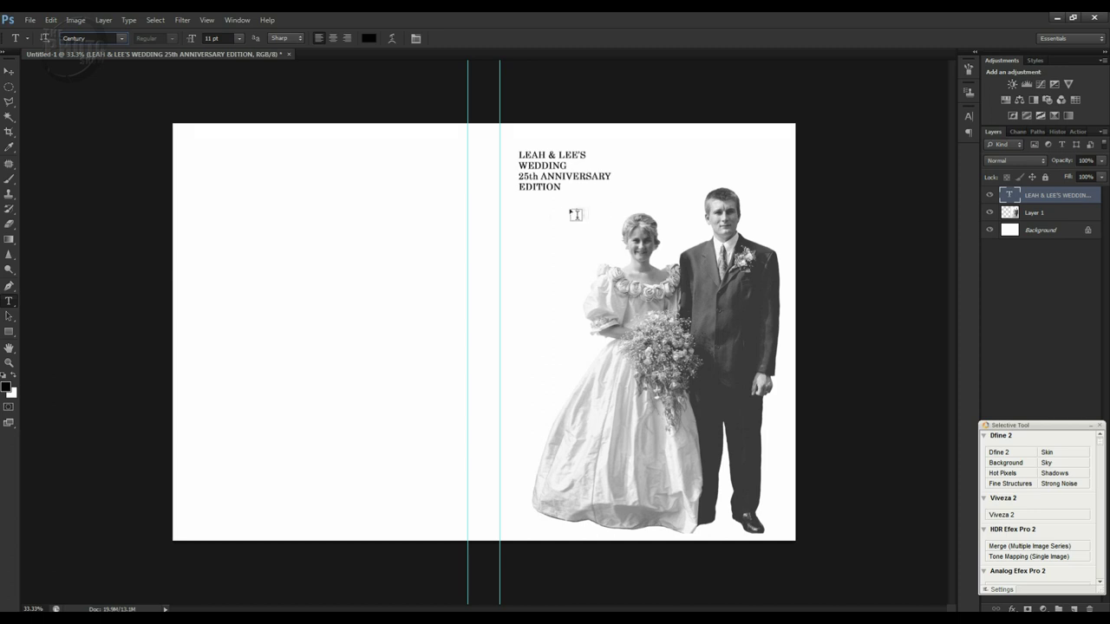
left_click(241, 39)
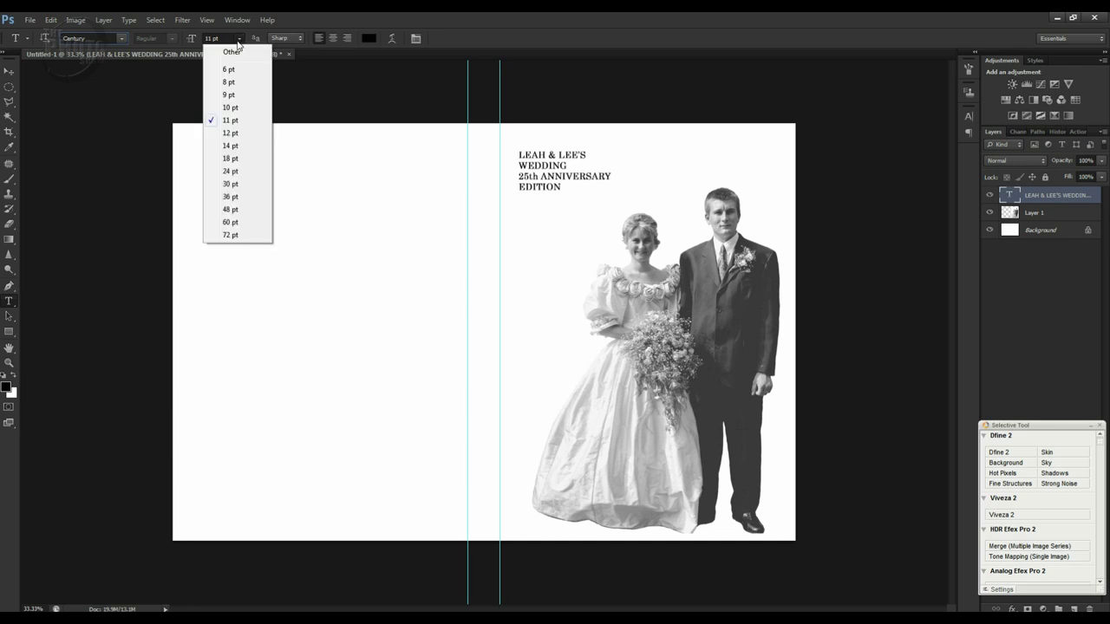
left_click(236, 133)
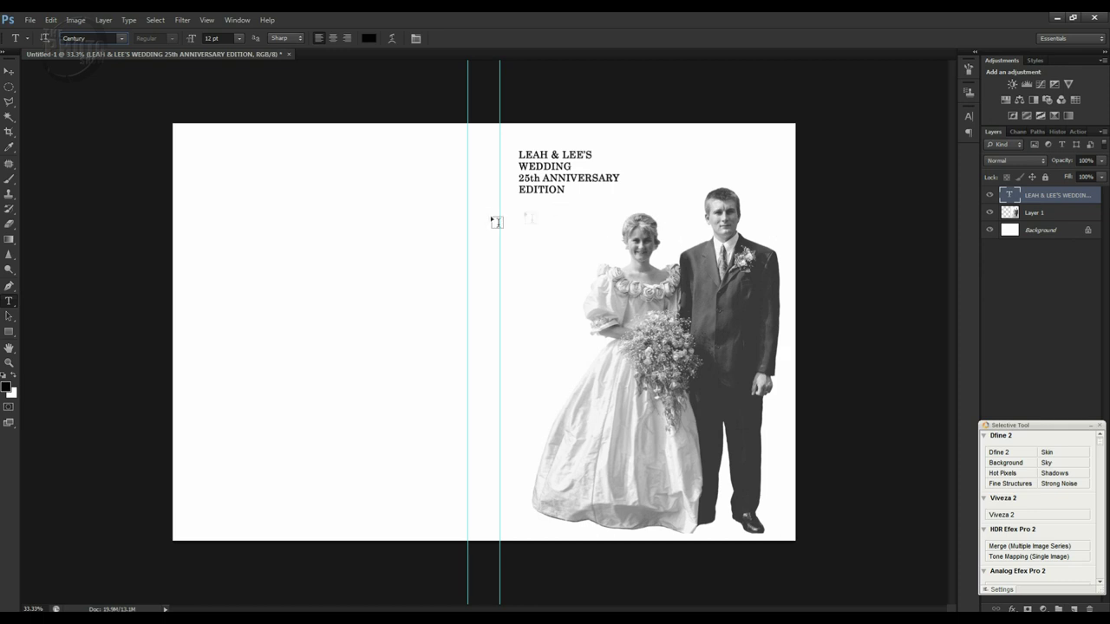
Step: Shift the title slightly down and right, and raise the couple's layer slightly on the front cover
left_click(7, 73)
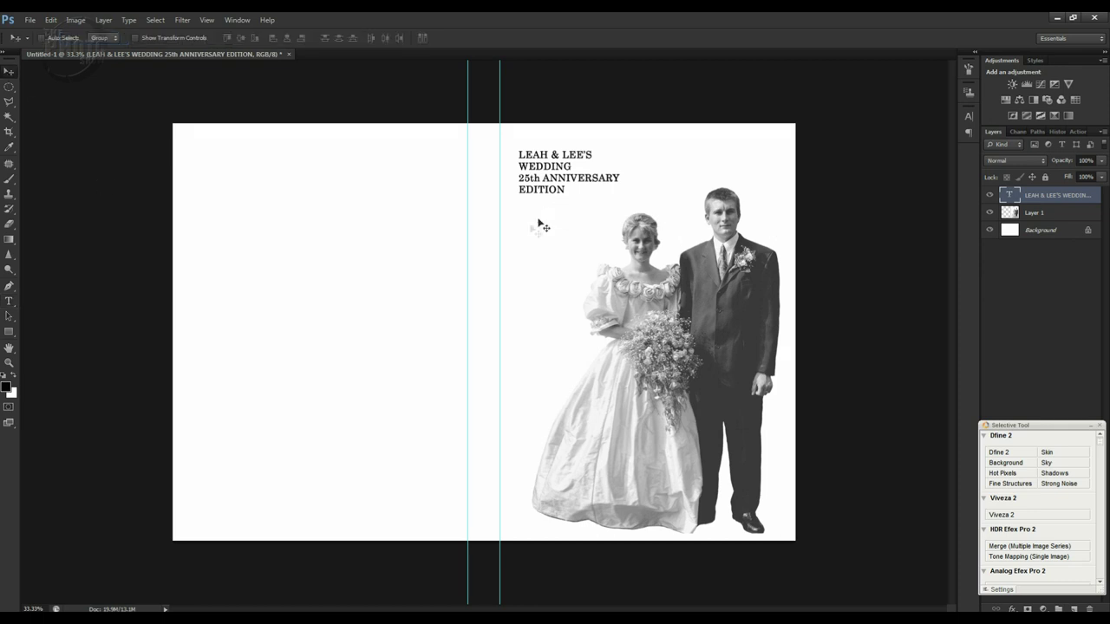
left_click_drag(541, 209, 545, 215)
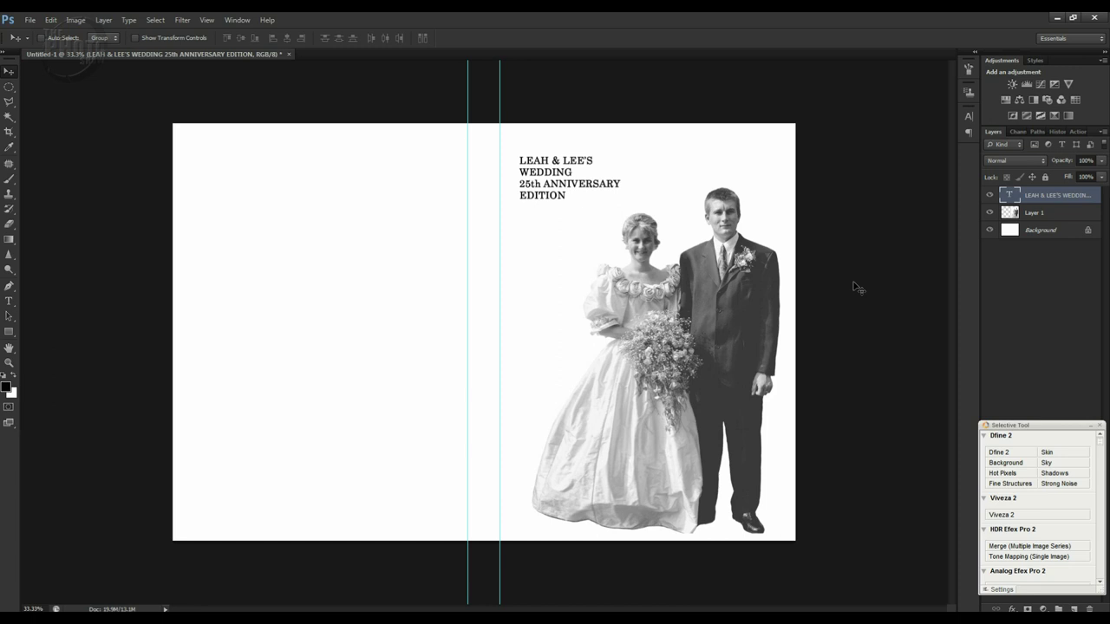
left_click(1070, 216)
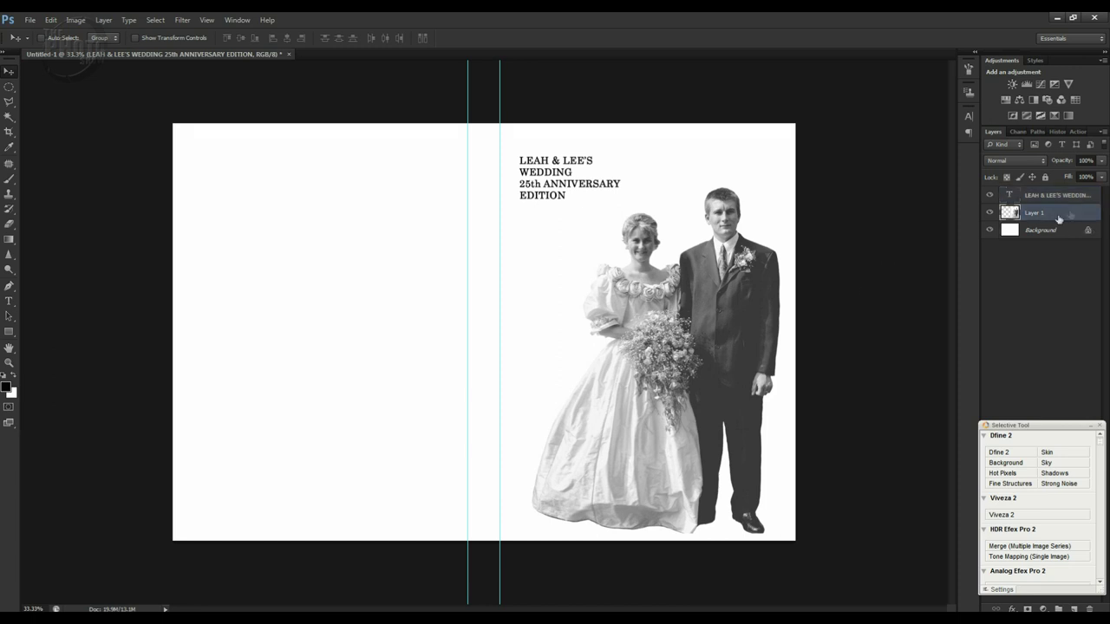
left_click_drag(693, 303, 693, 298)
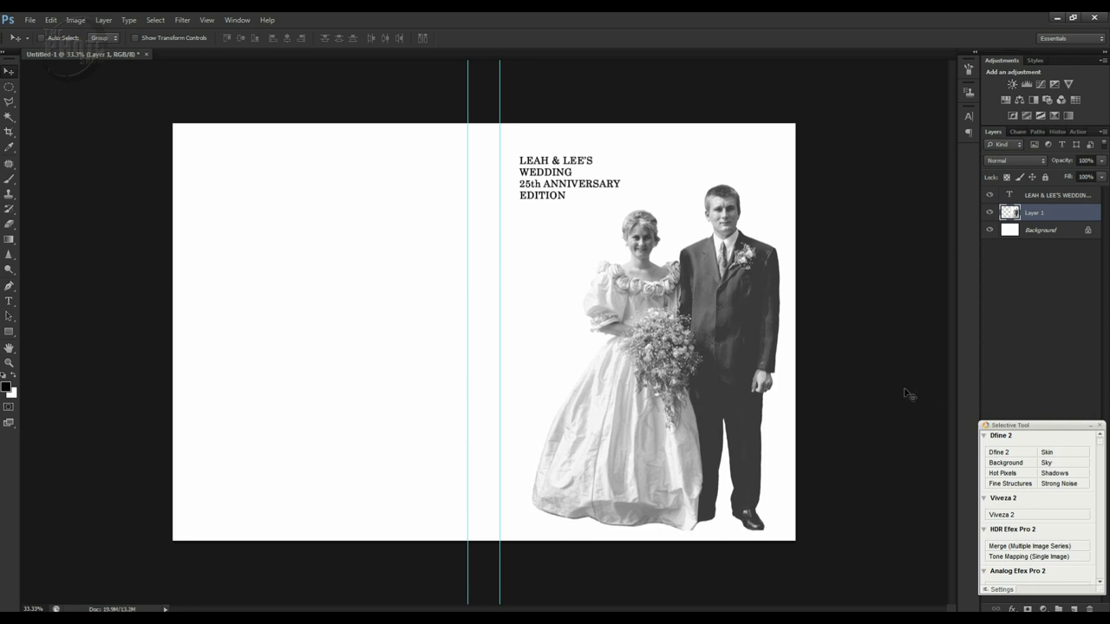
Step: Add vertical text between the spine guides with the couple's first names and WEDDING 25th ANNIVERSARY, and move it up along the spine
left_click(10, 305)
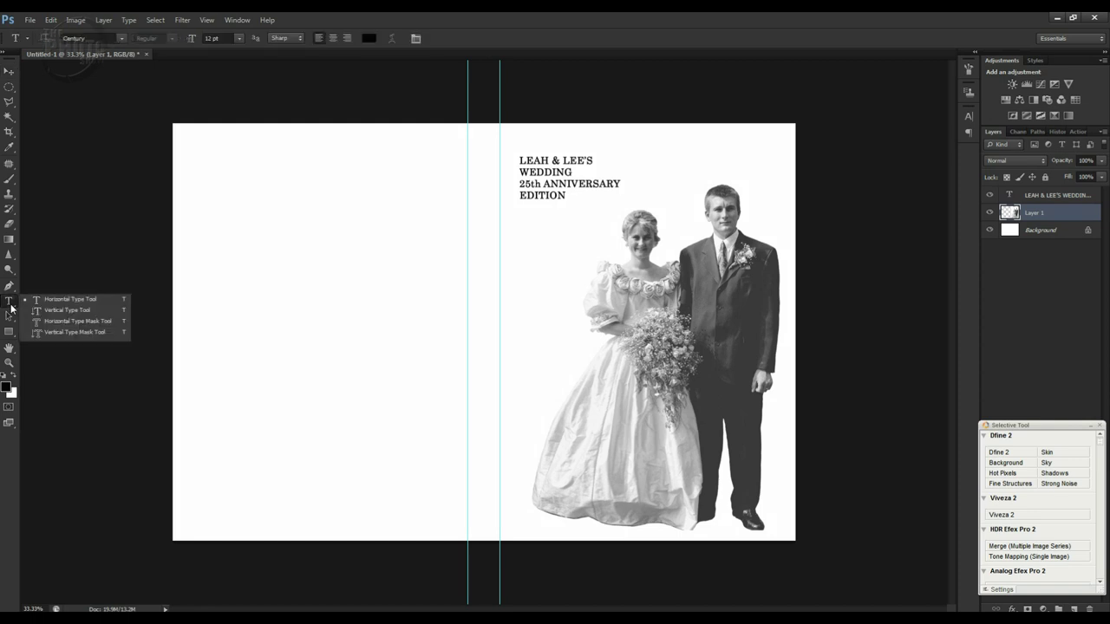
left_click(61, 312)
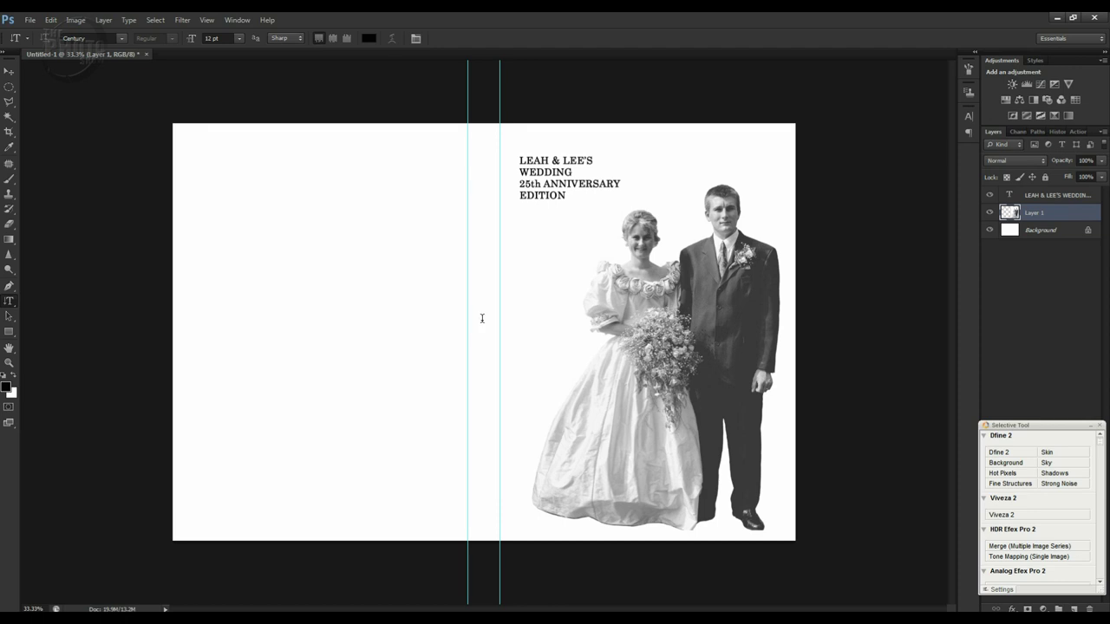
left_click(482, 320)
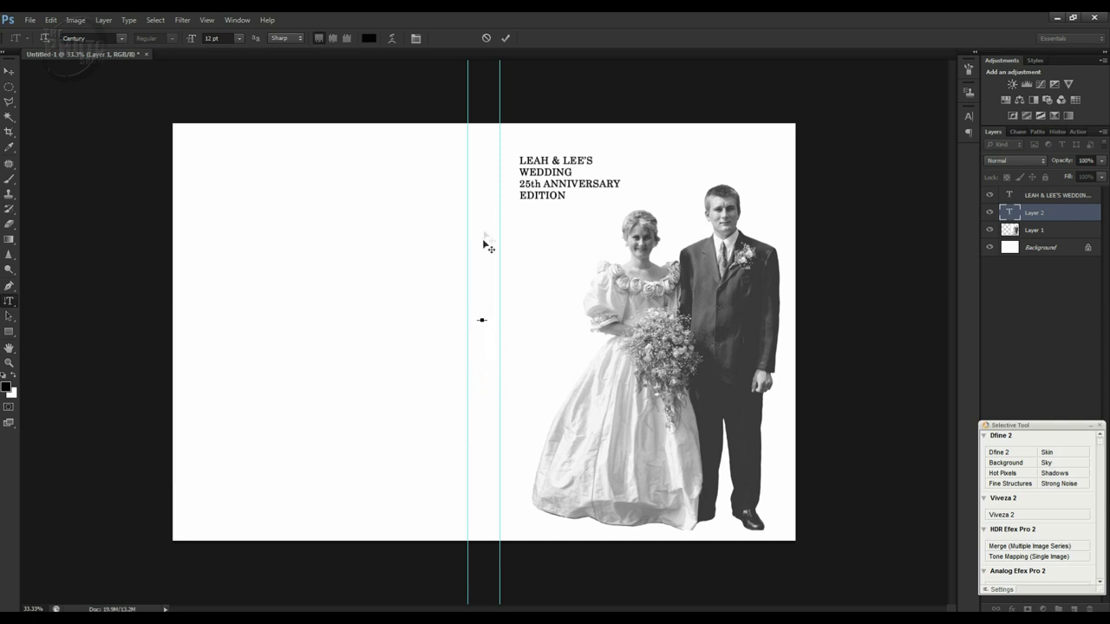
left_click(485, 308)
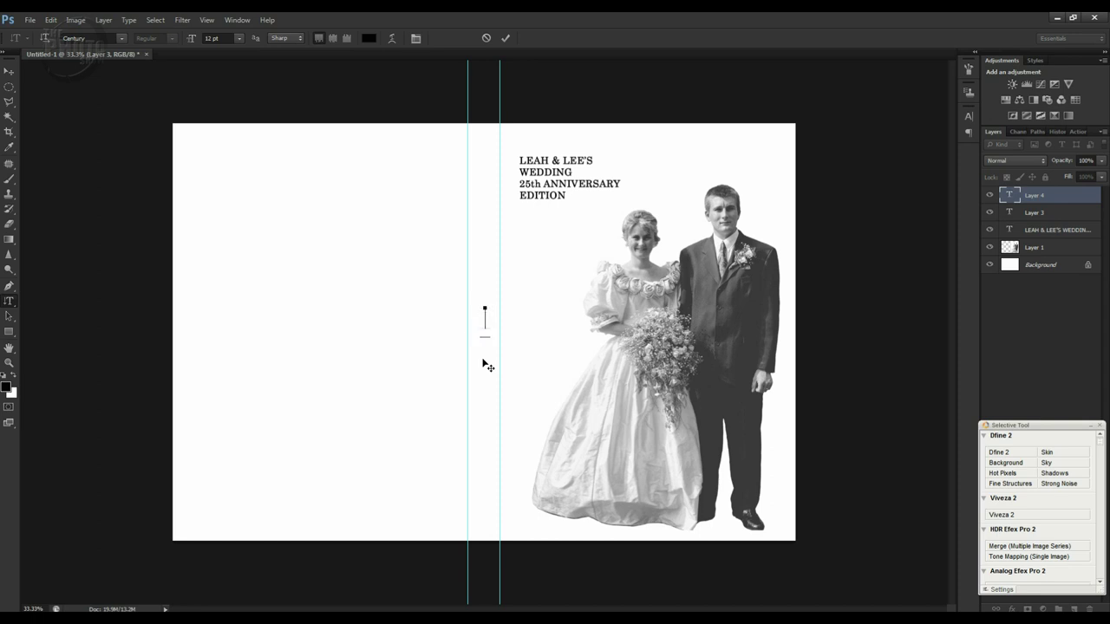
type("LEAH & LEE'S WEDDING 25th")
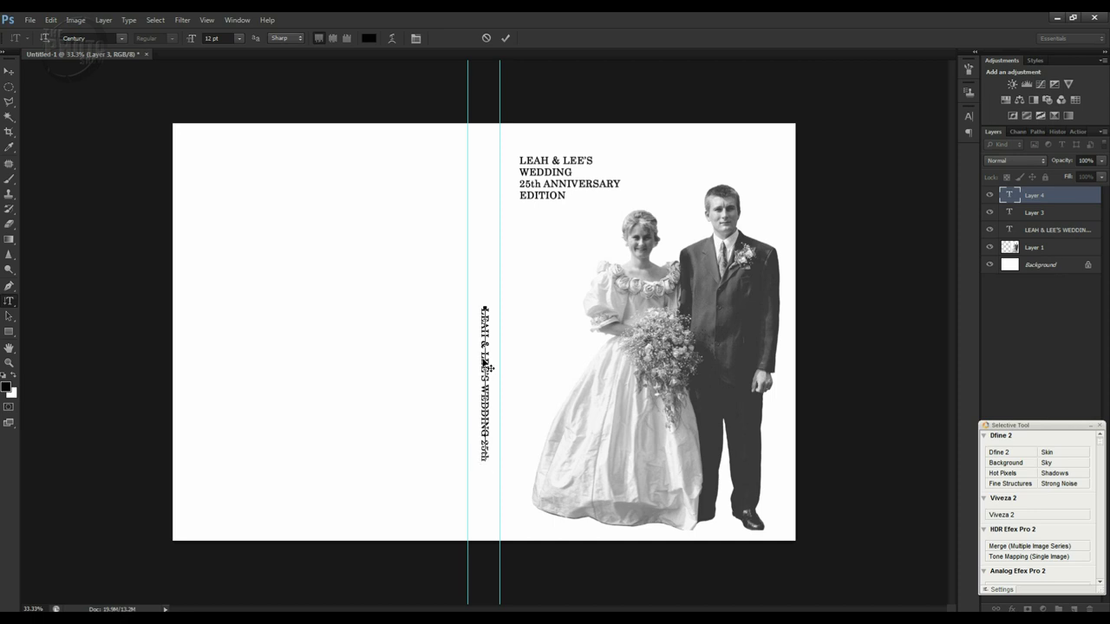
type("ANNIVERSARY")
left_click(1059, 197)
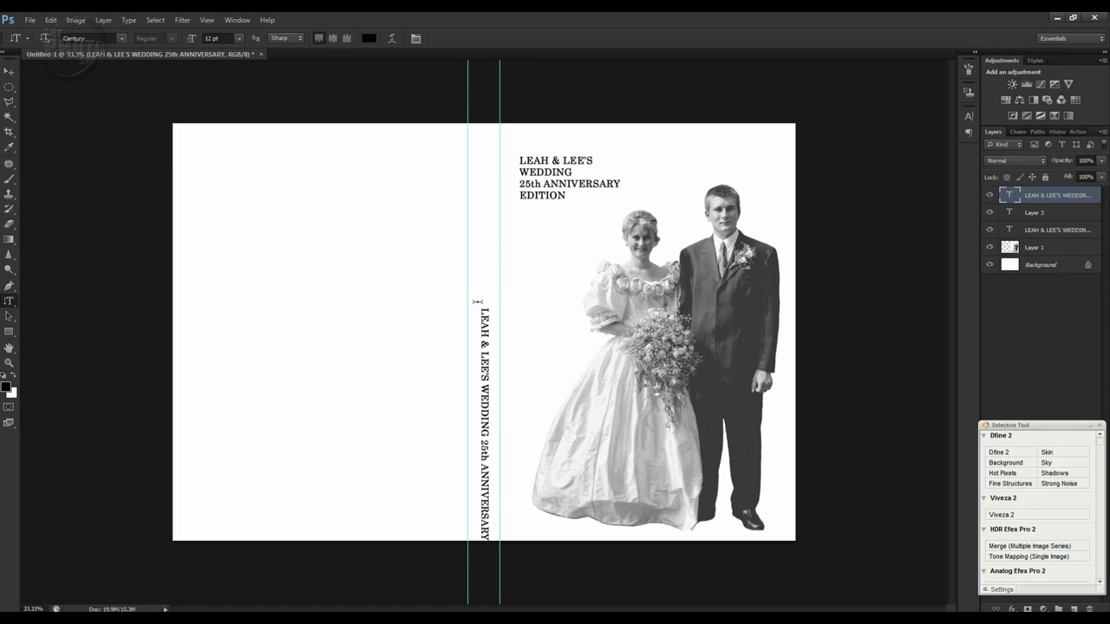
key("v")
left_click_drag(482, 305, 485, 213)
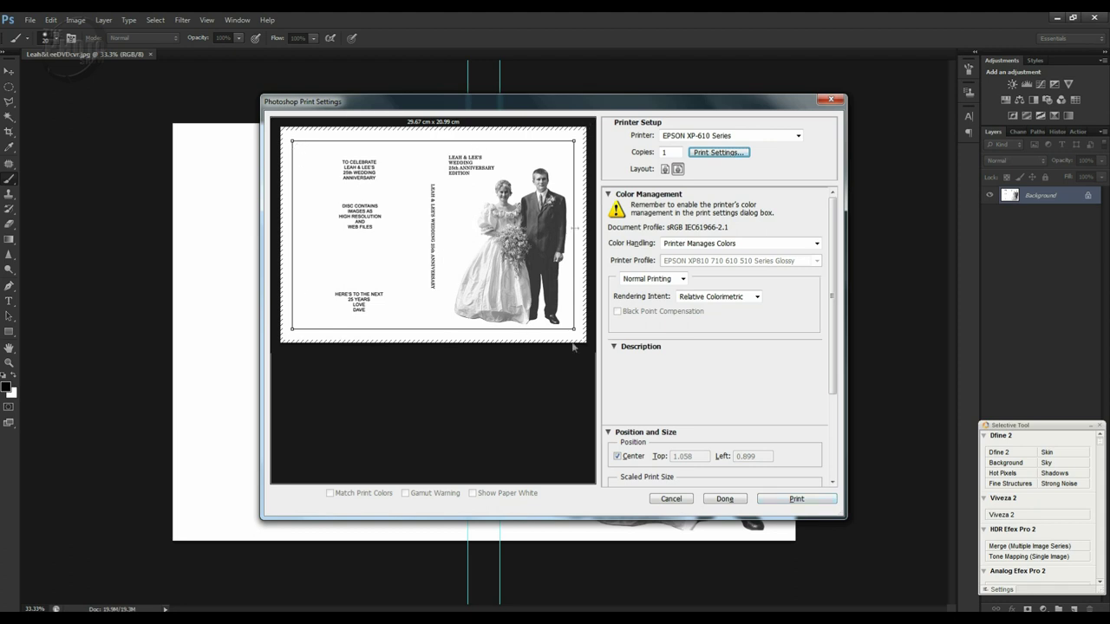
Step: Print one copy of the flattened DVD cover on the EPSON XP-610 Series, letting the printer manage colours
left_click(796, 500)
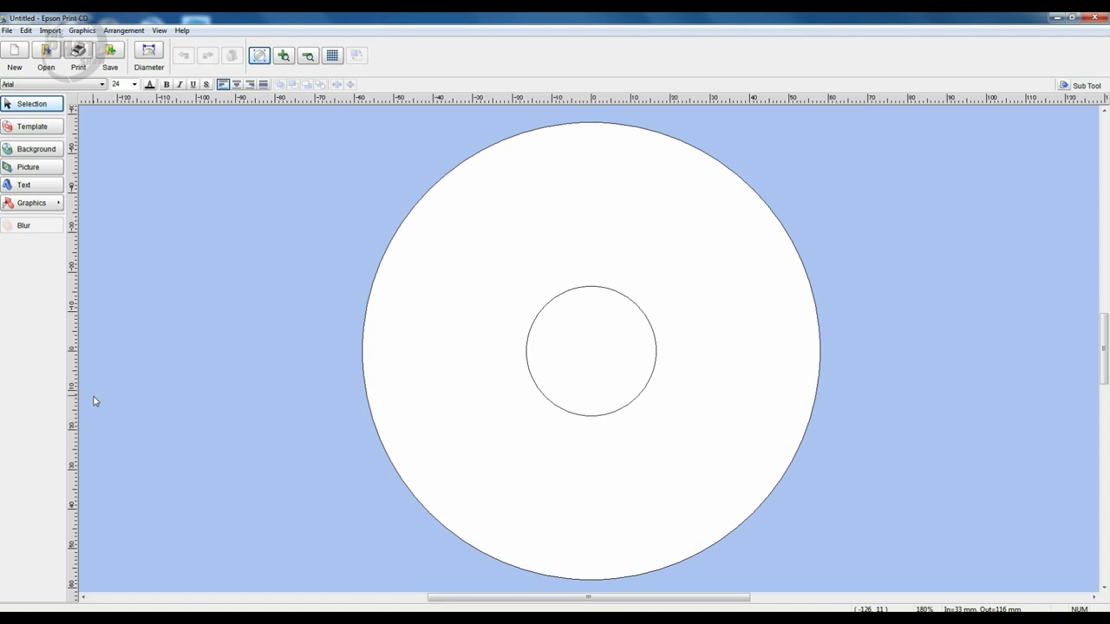
Step: In Epson Print CD, insert the black-and-white DVD version of the couple's cut-out (033bwDVD) from the wedding folder onto the disc label
left_click(27, 166)
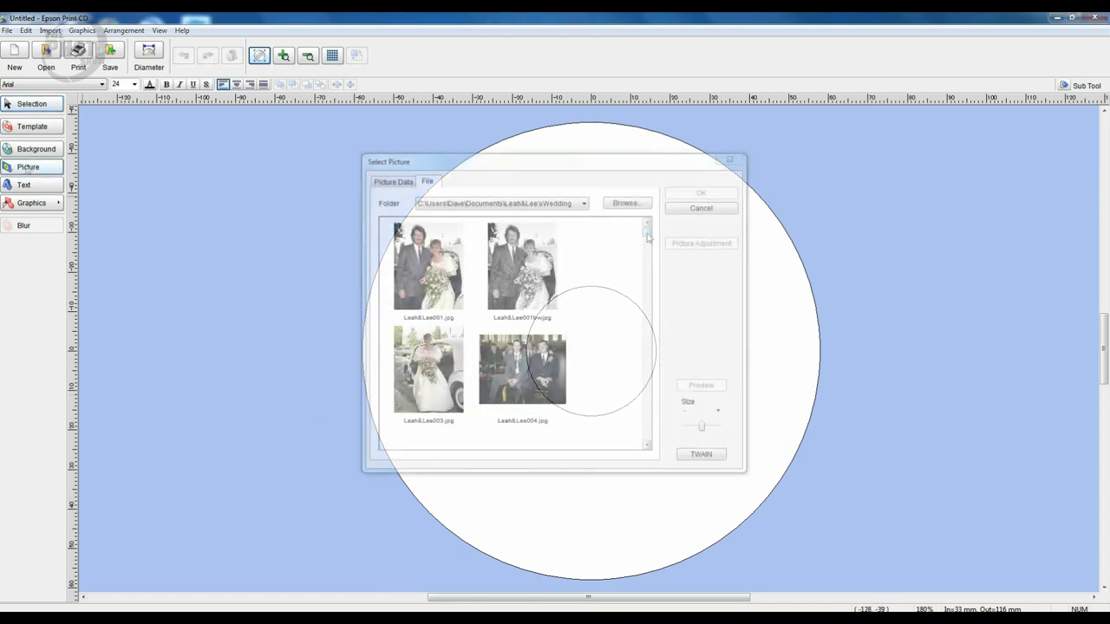
left_click_drag(647, 234, 651, 318)
left_click(537, 366)
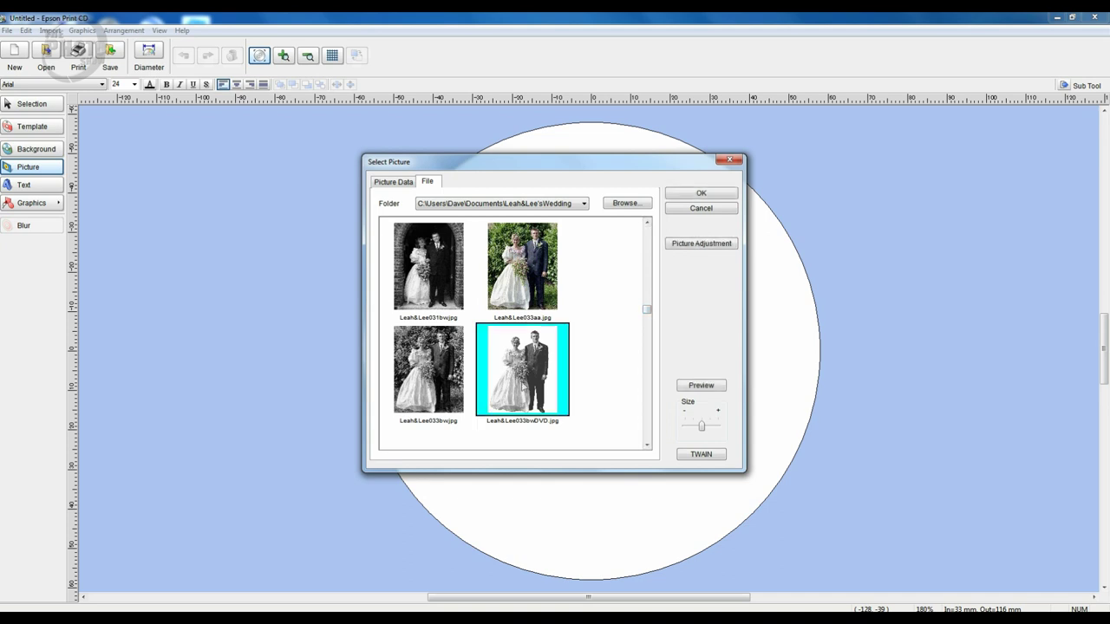
left_click(701, 193)
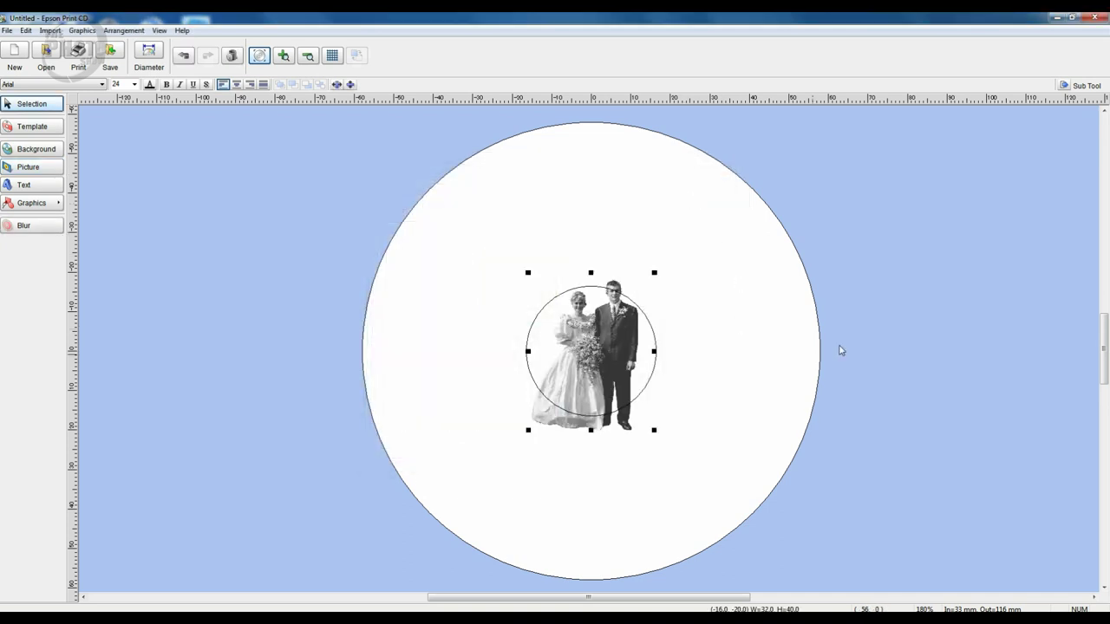
Step: Enlarge the couple's picture on the disc label from its upper-right corner to about 57.4 × 71.7 mm
left_click_drag(655, 272, 767, 188)
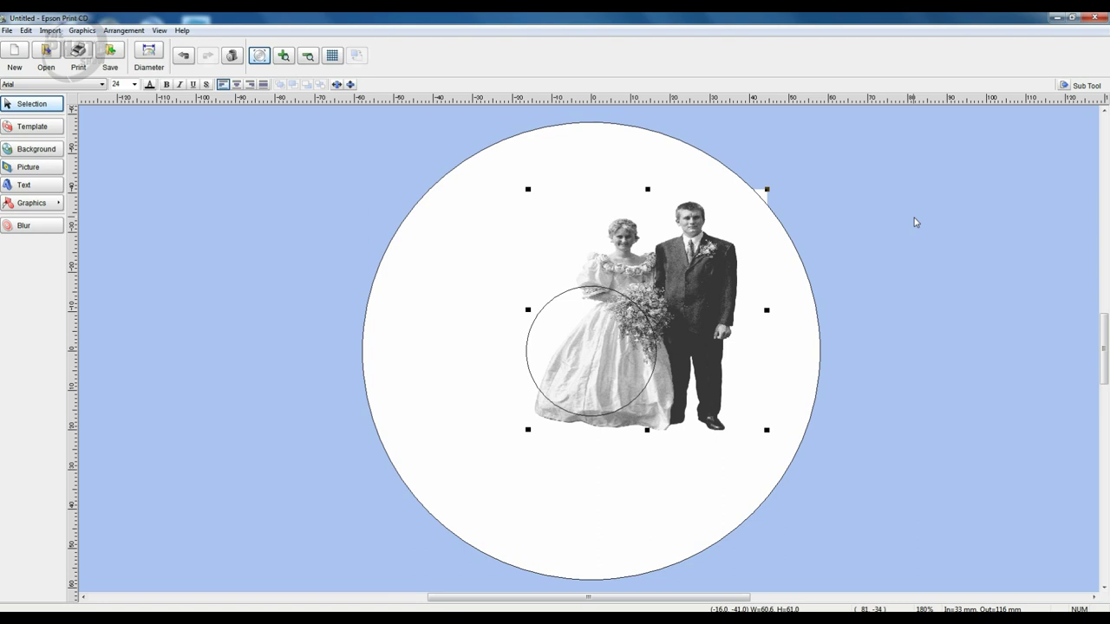
key("ctrl+z")
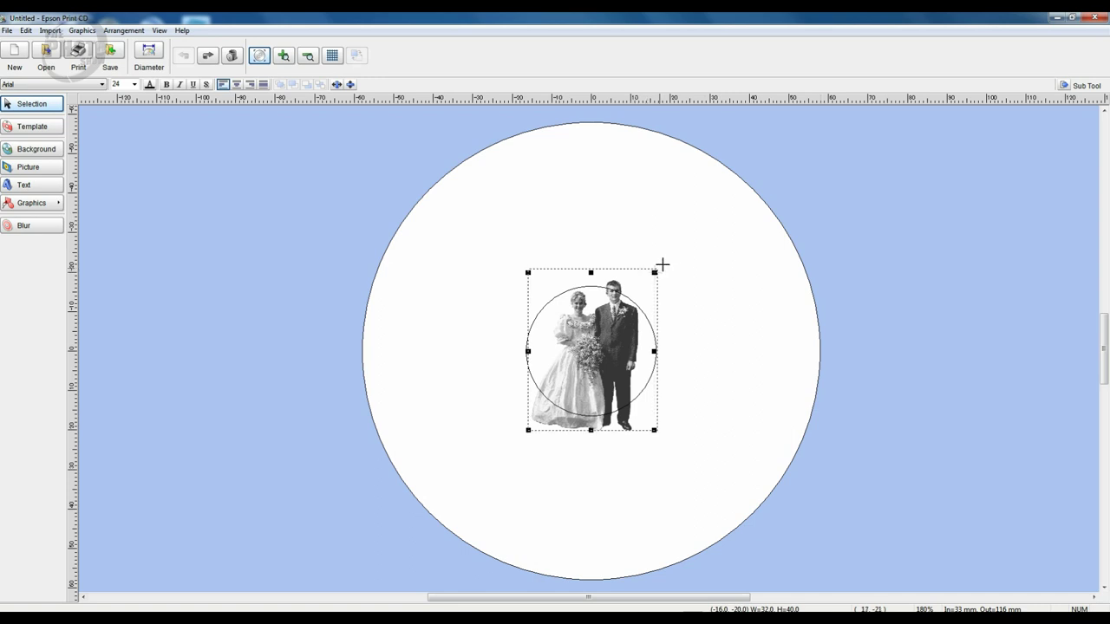
left_click_drag(762, 165, 790, 149)
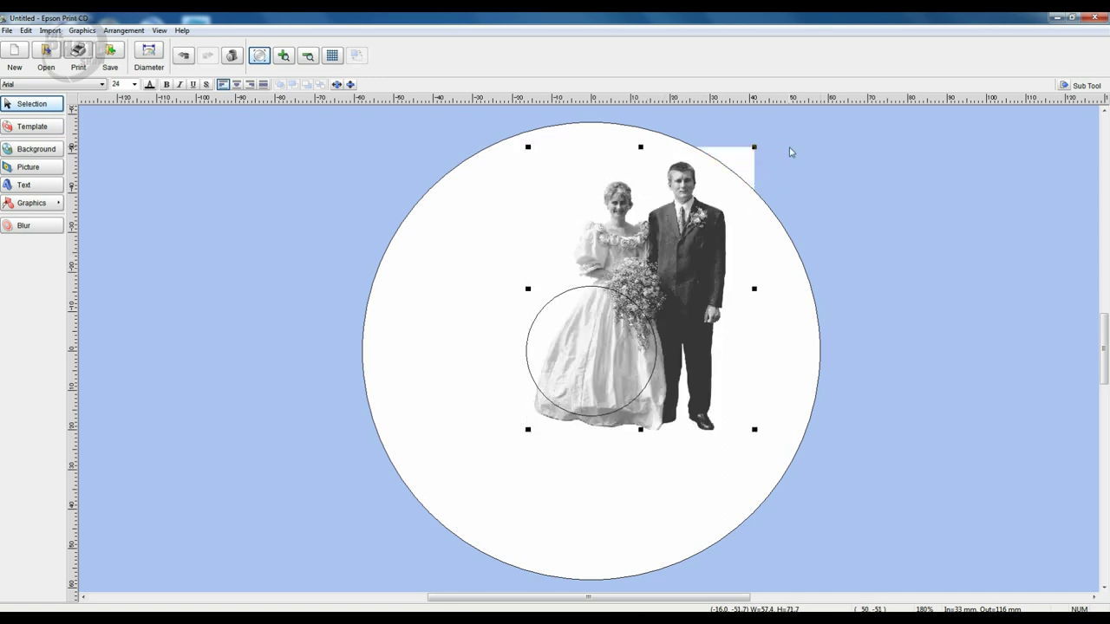
Step: Resize the couple's picture and position it on the right half of the disc label, keeping both figures inside the outer edge
left_click_drag(527, 429, 478, 491)
left_click_drag(672, 414, 733, 427)
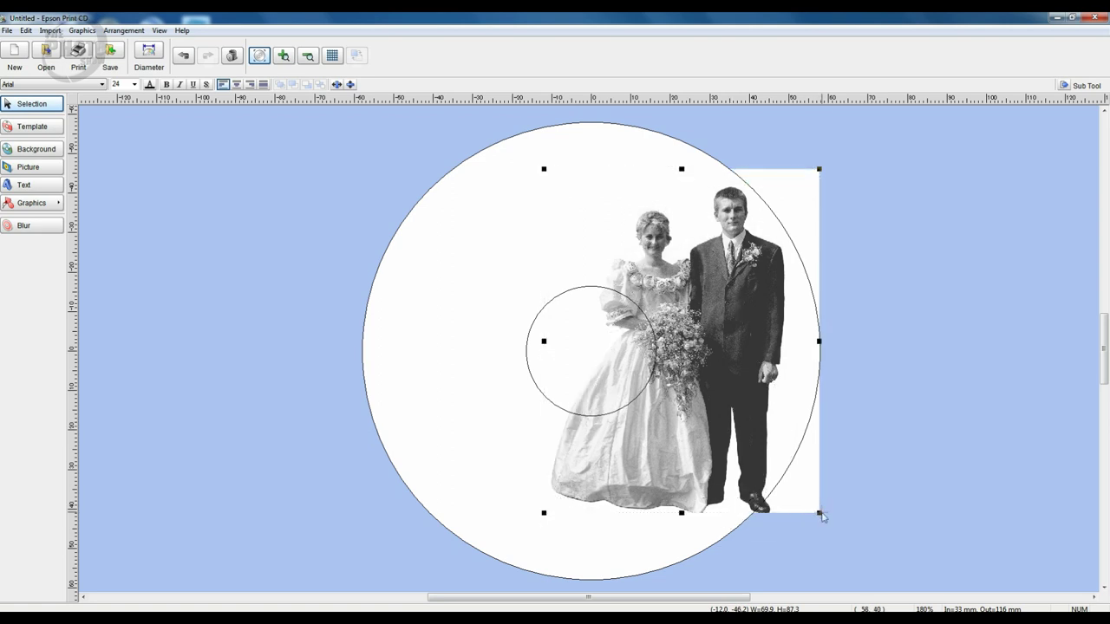
left_click_drag(799, 505, 800, 507)
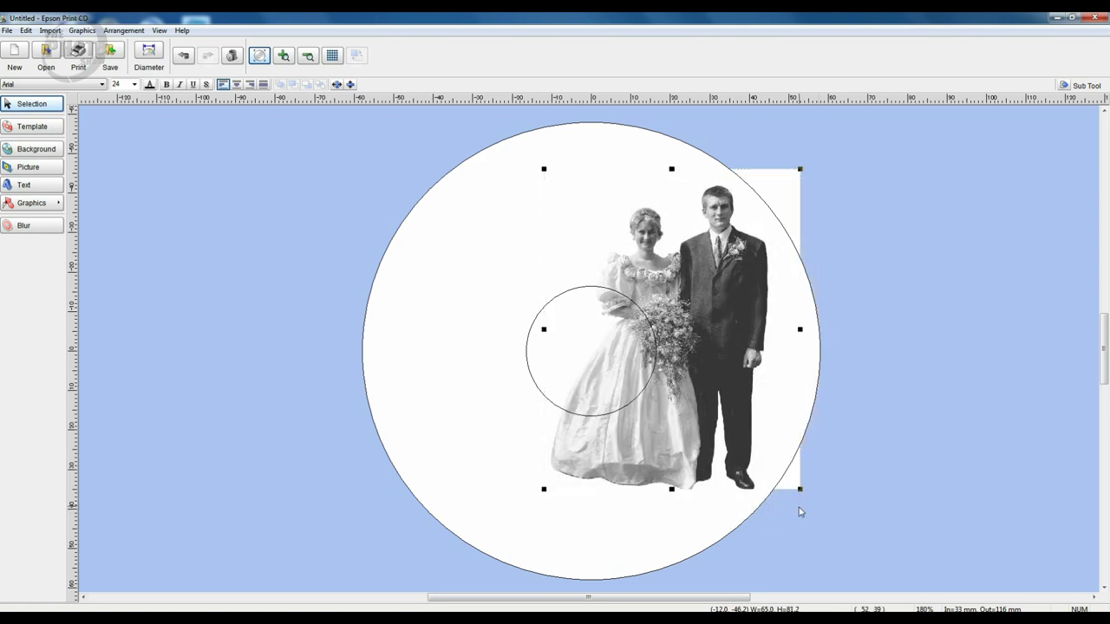
left_click_drag(760, 464, 777, 485)
left_click(910, 398)
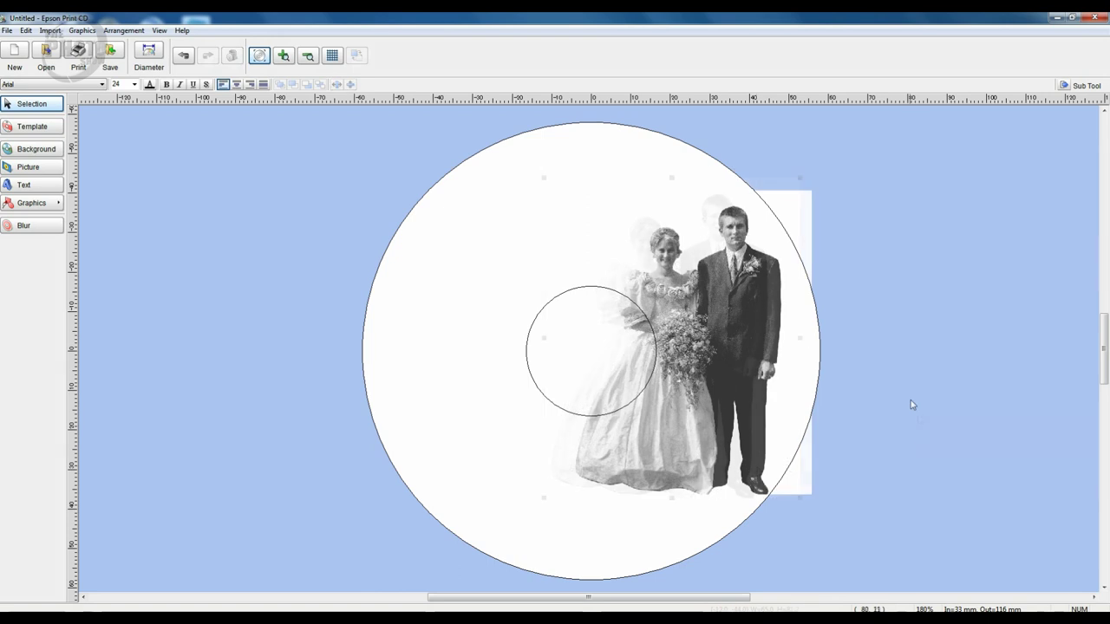
Step: Add centred 10 pt Century text near the disc's top edge with the couple's first names and WEDDING, 25th ANNIVERSARY, EDITION on separate lines
left_click(24, 186)
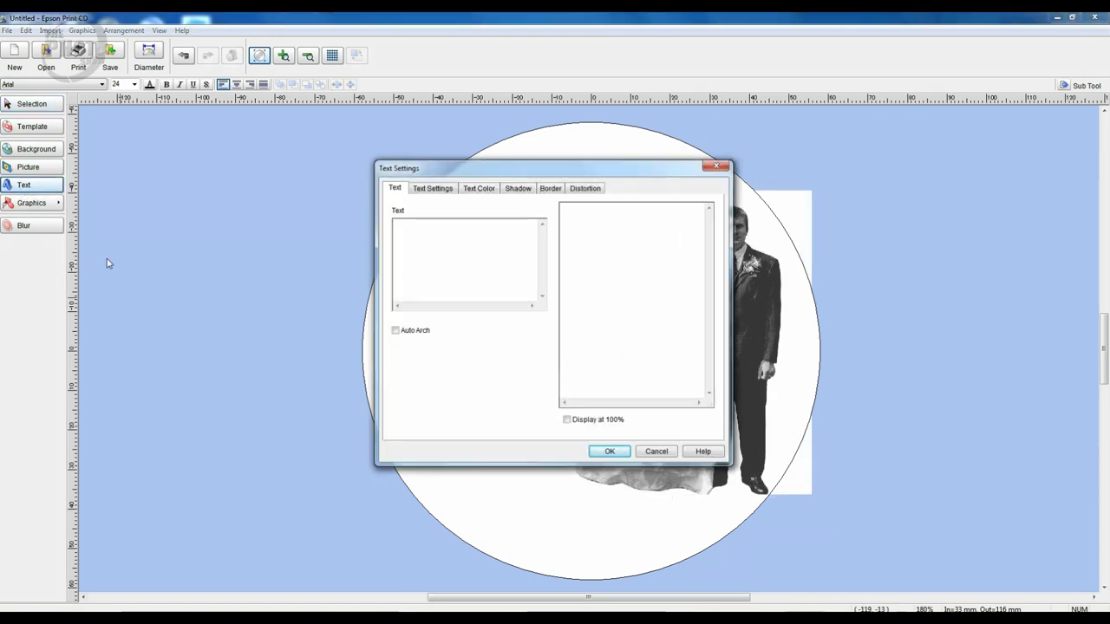
type("LEAH & LEE'S")
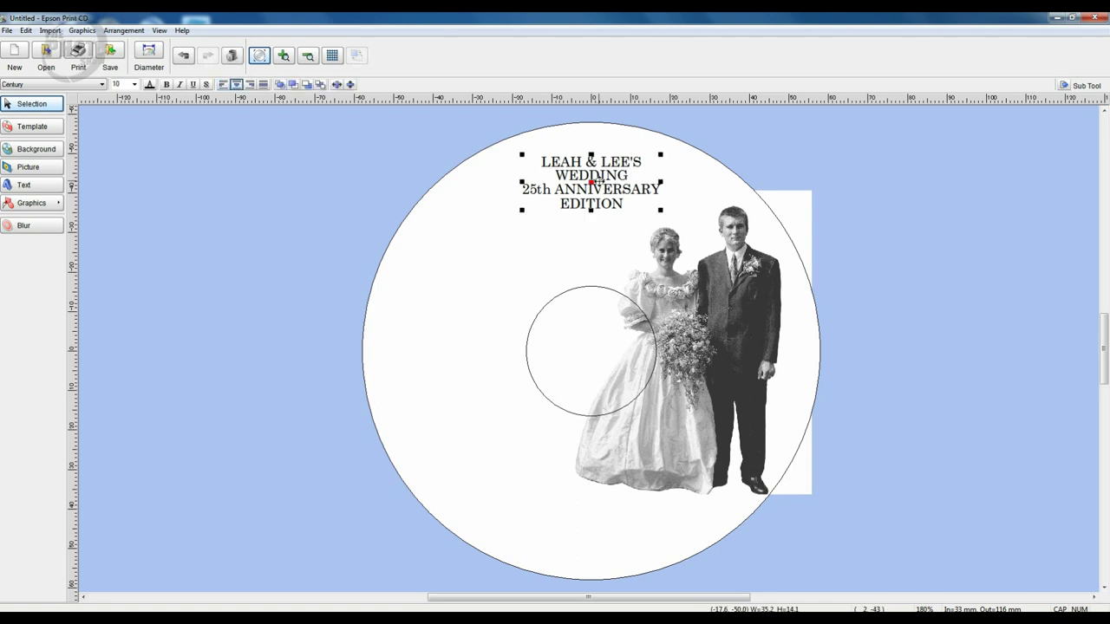
left_click(252, 269)
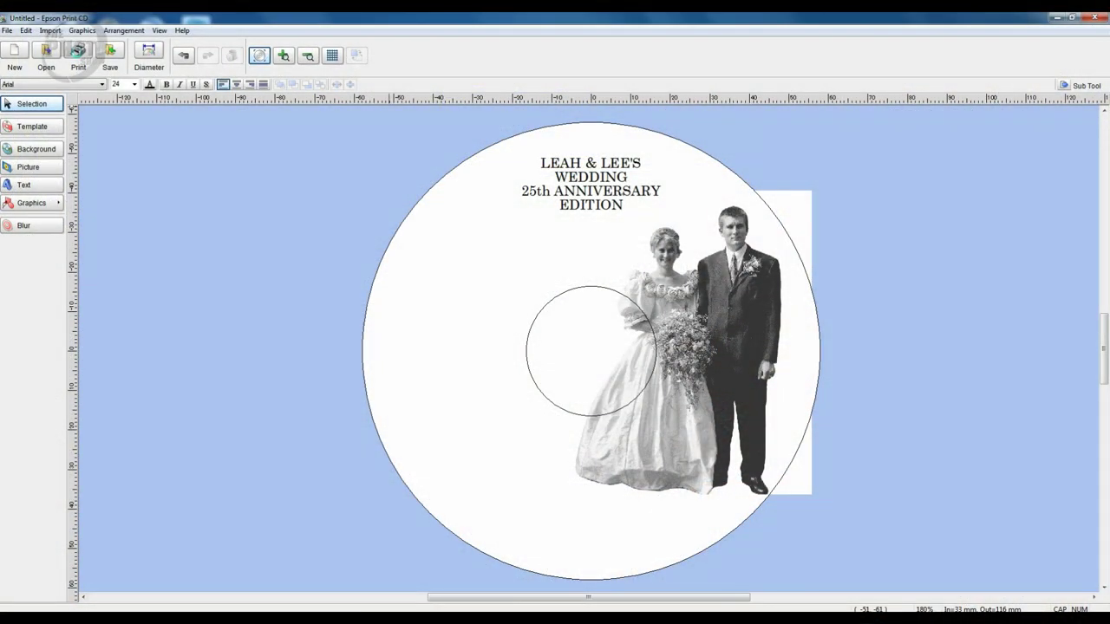
Step: Print one copy of the disc label on the EPSON XP-610 Series with CD/DVD media and no confirmation pattern, accepting the drying notice
left_click(78, 55)
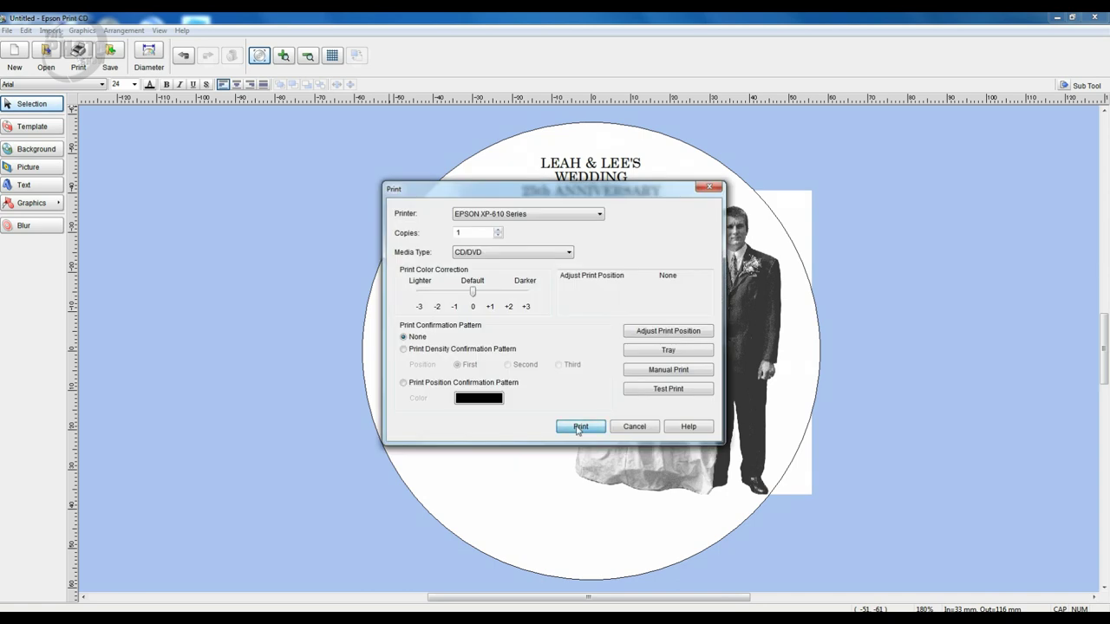
left_click(579, 426)
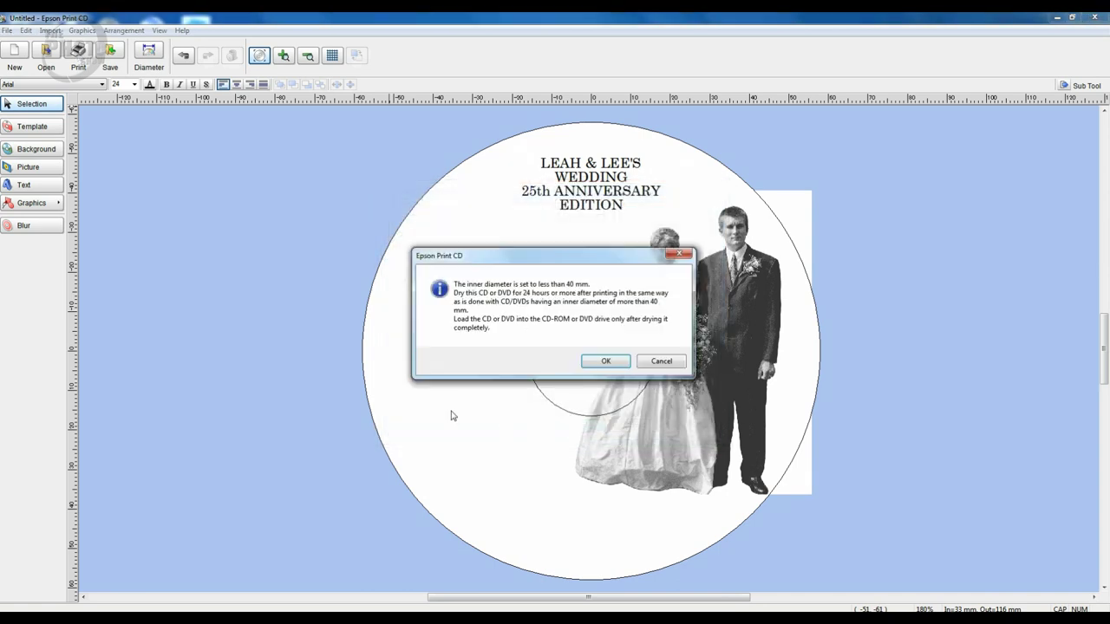
left_click(606, 362)
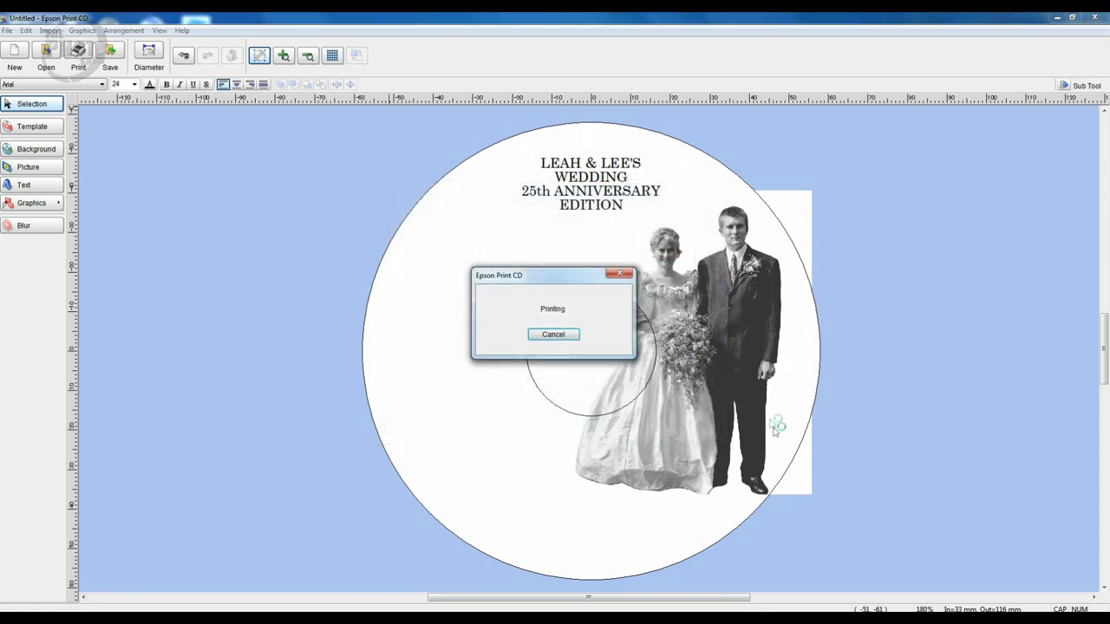